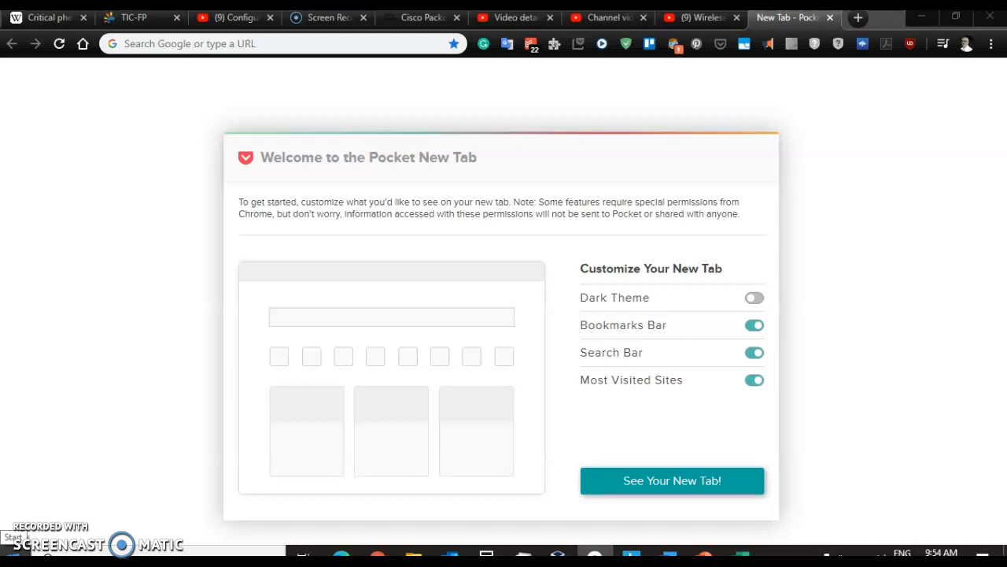
Step: Launch Cisco Packet Tracer Student from the Start menu search and maximize its window
{"action": "left_click", "coordinate": [14, 555]}
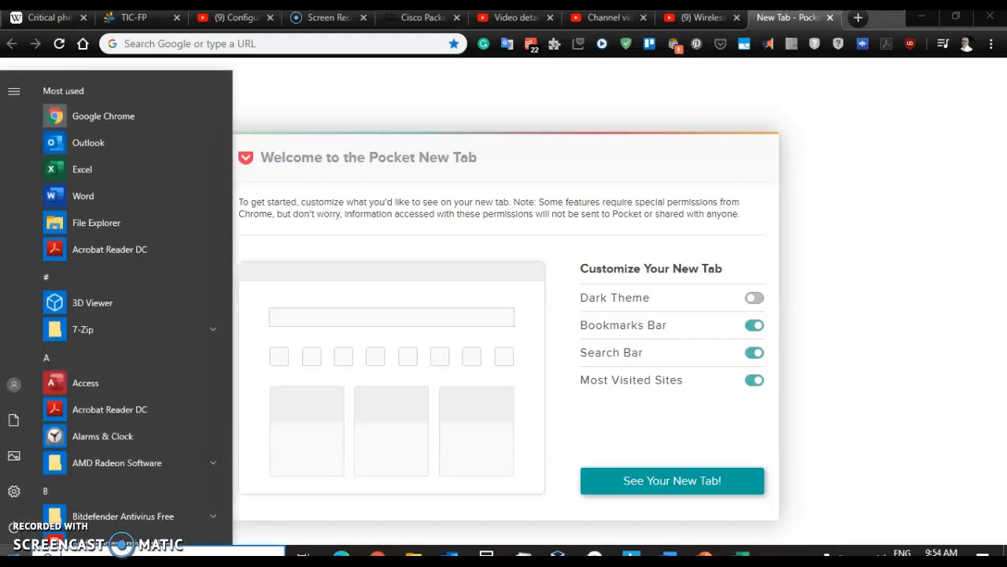
{"action": "type", "text": "packet"}
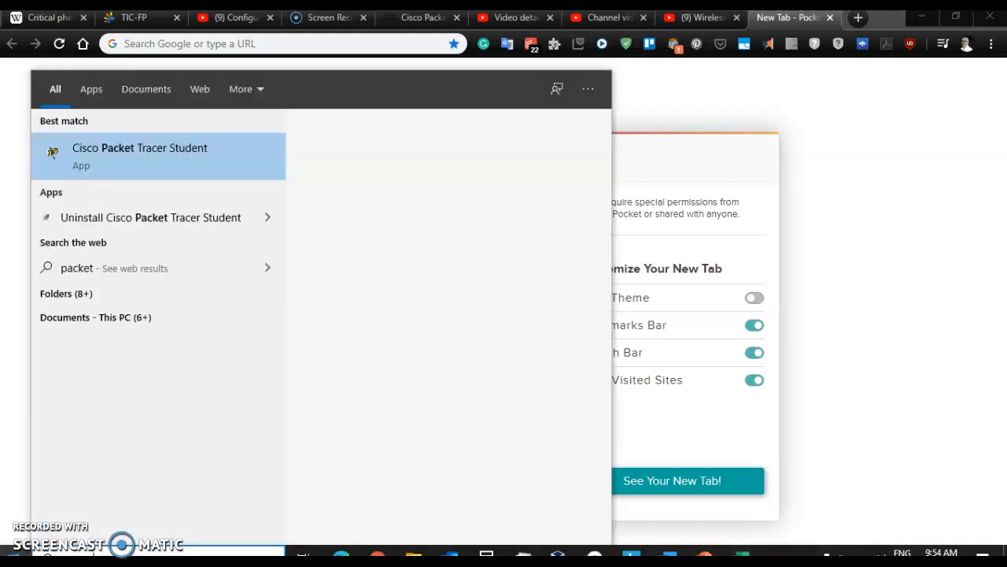
{"action": "left_click", "coordinate": [142, 152]}
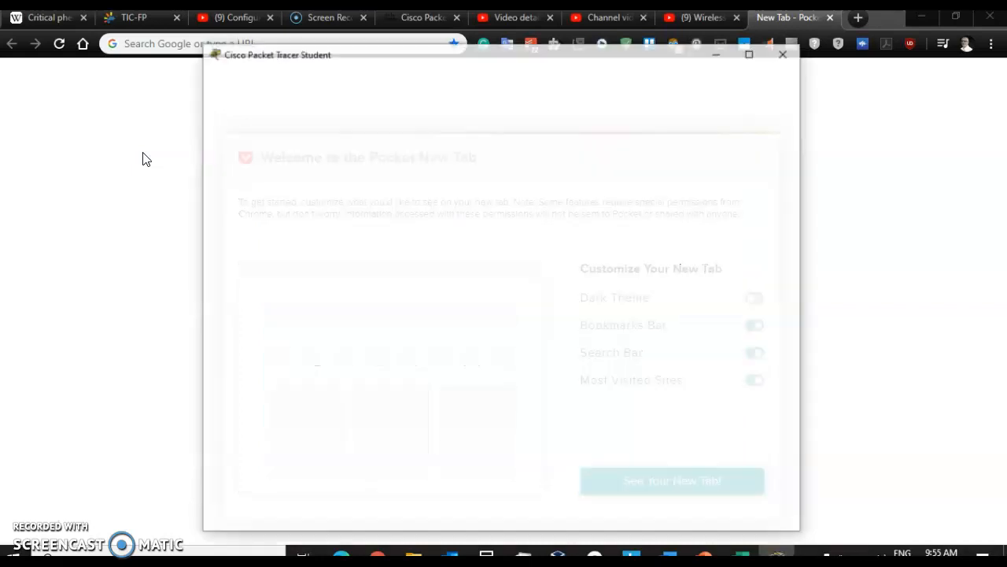
{"action": "left_click", "coordinate": [751, 52]}
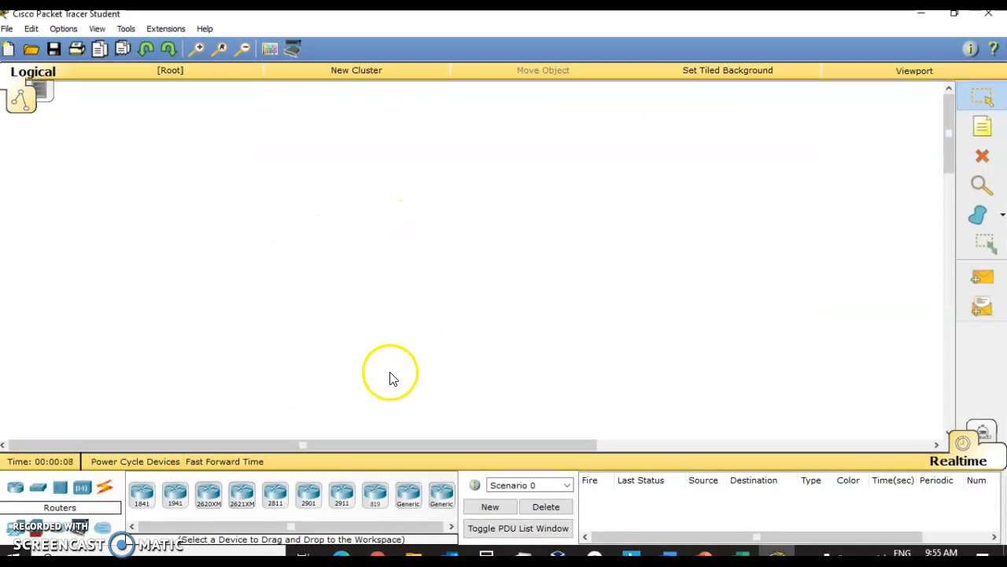
Step: Search Google for packet tracer download and open the Cisco Networking Academy Packet Tracer page
{"action": "mouse_move", "coordinate": [378, 555]}
{"action": "left_click", "coordinate": [383, 506]}
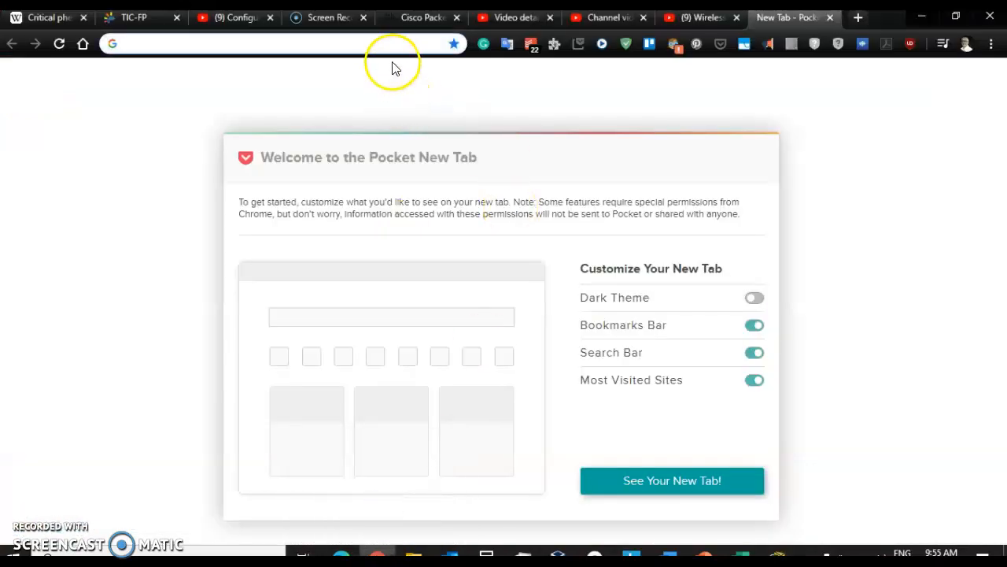
{"action": "type", "text": "packet"}
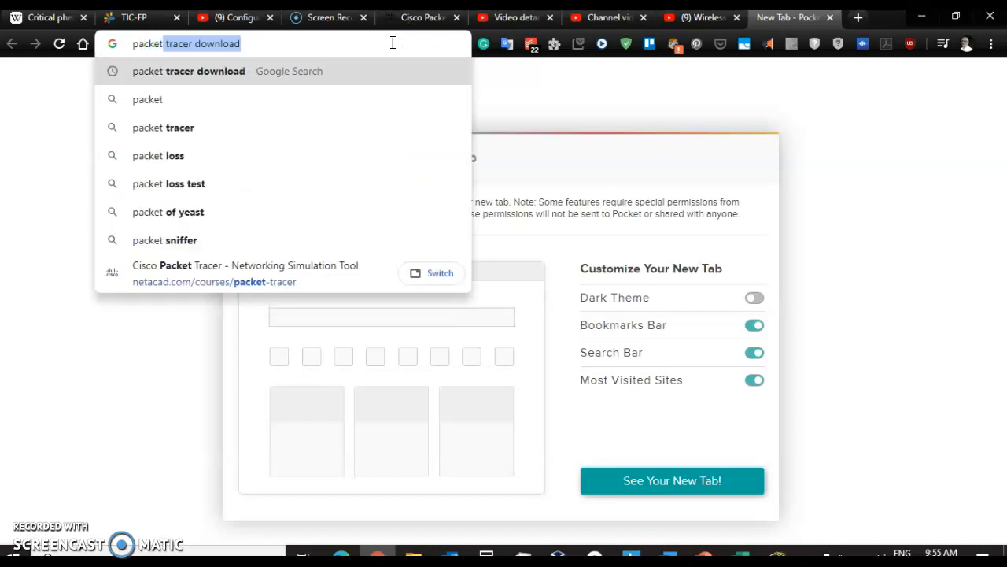
{"action": "key", "text": "Return"}
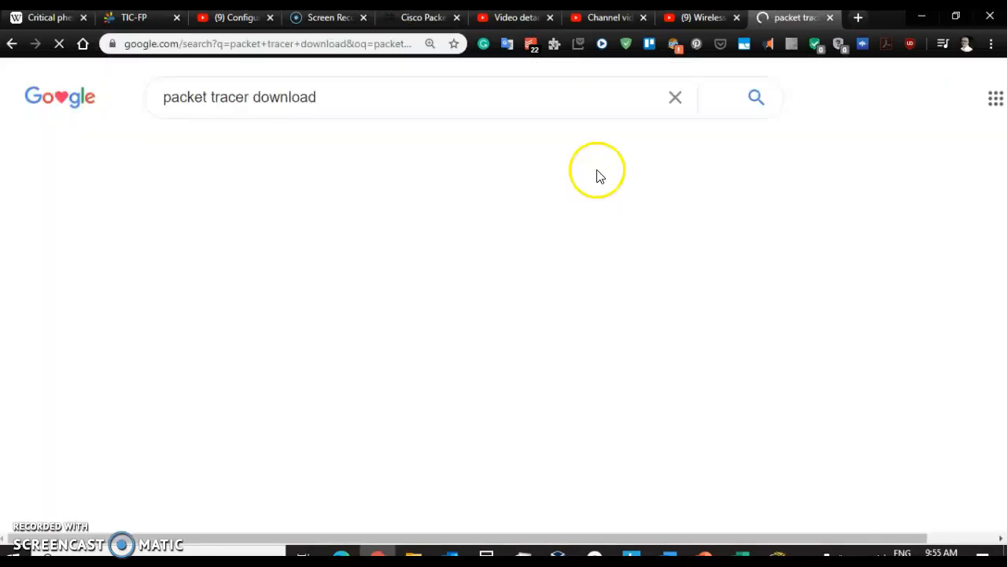
{"action": "left_click", "coordinate": [384, 250]}
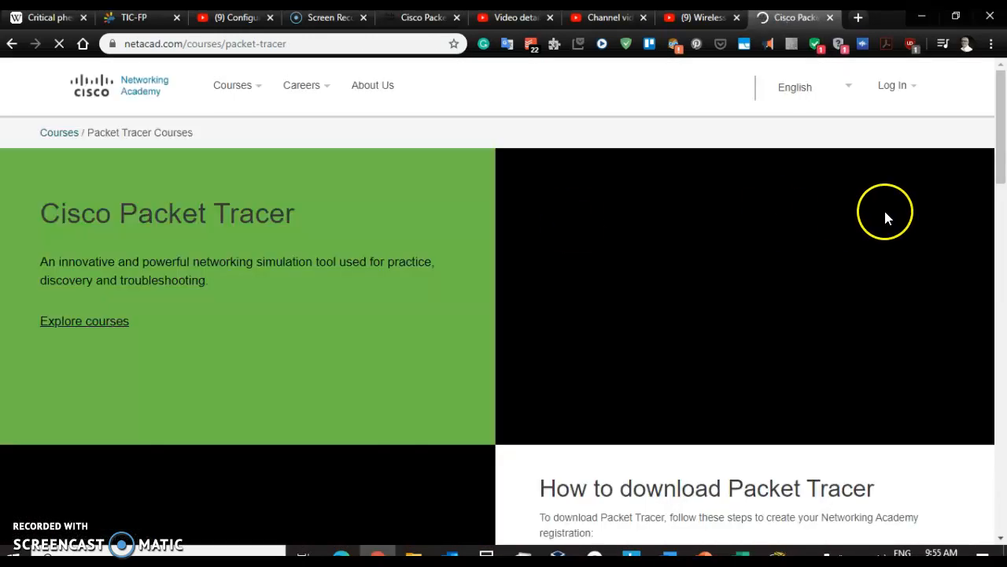
Step: Scroll to the How to download Packet Tracer instructions, then switch back to Packet Tracer
{"action": "scroll", "coordinate": [884, 211], "scroll_direction": "down", "scroll_amount": 3}
{"action": "scroll", "coordinate": [885, 218], "scroll_direction": "down", "scroll_amount": 2}
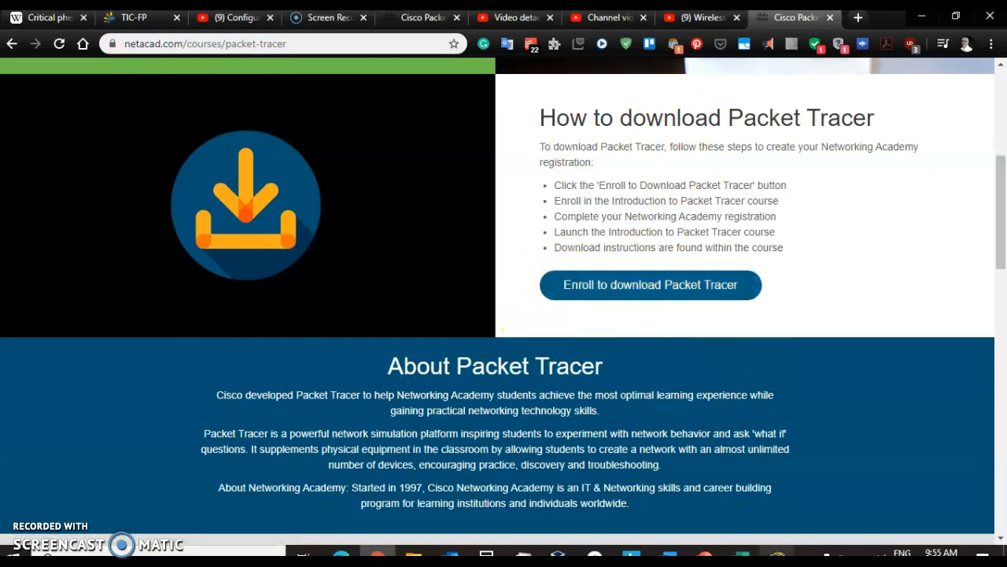
{"action": "left_click", "coordinate": [777, 556]}
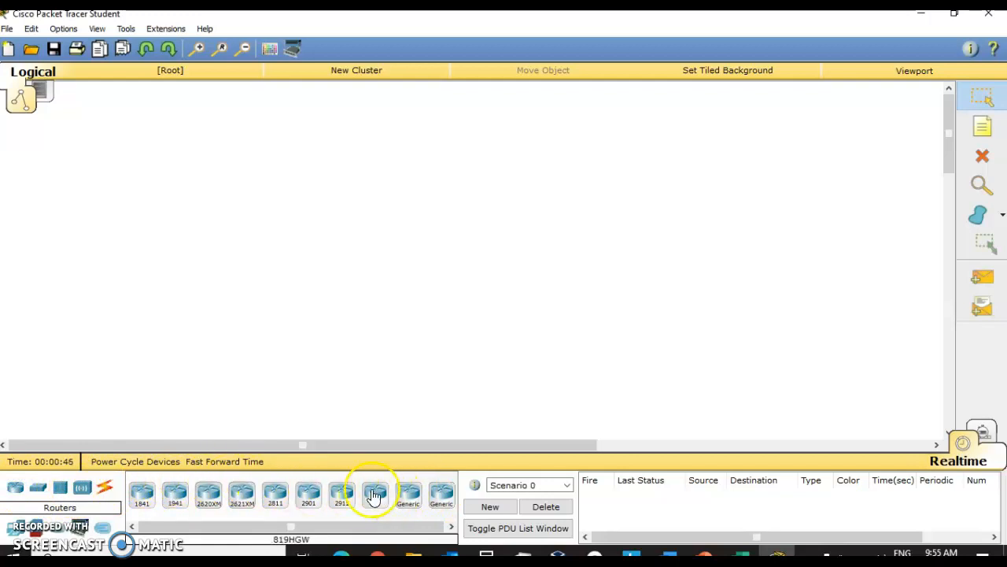
Step: Place a WRT300N wireless router from the Wireless Devices category onto the workspace
{"action": "left_click", "coordinate": [82, 489]}
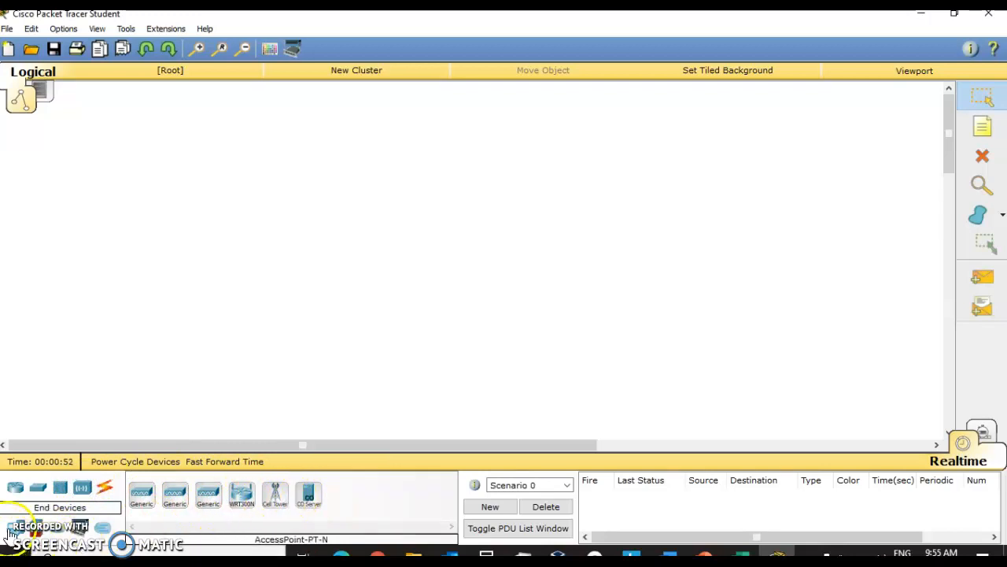
{"action": "left_click", "coordinate": [13, 528]}
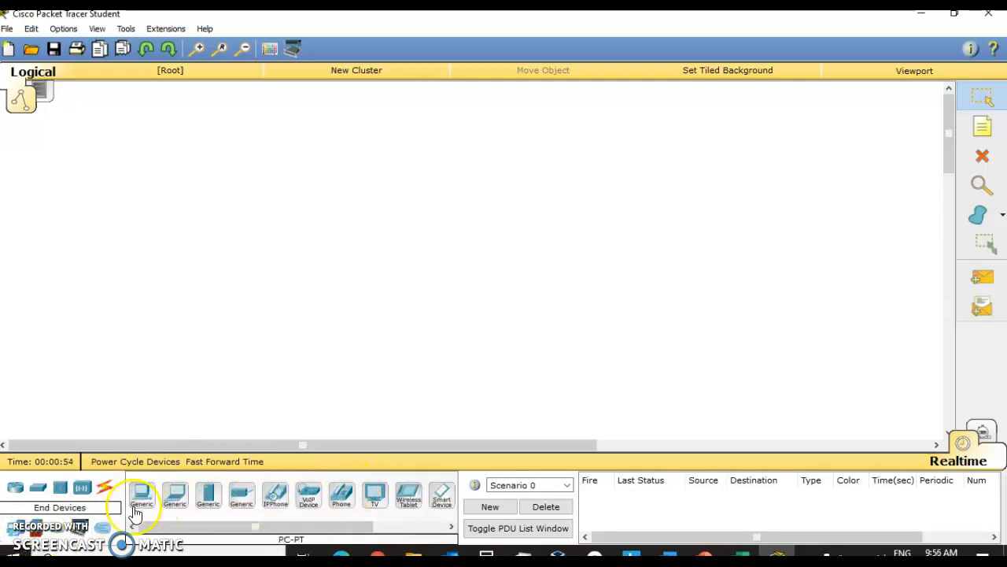
{"action": "left_click", "coordinate": [83, 488]}
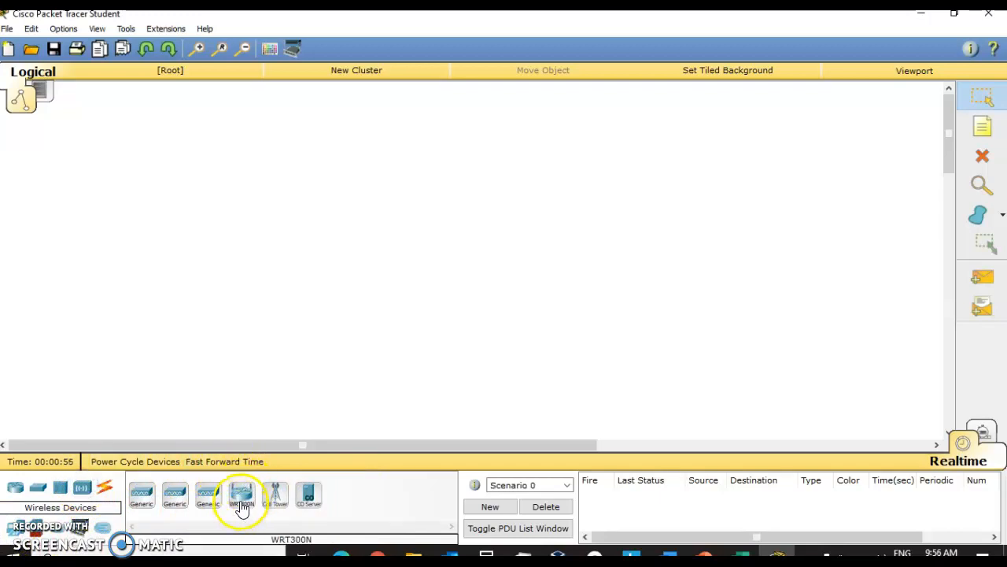
{"action": "left_click_drag", "start_coordinate": [245, 495], "coordinate": [310, 211]}
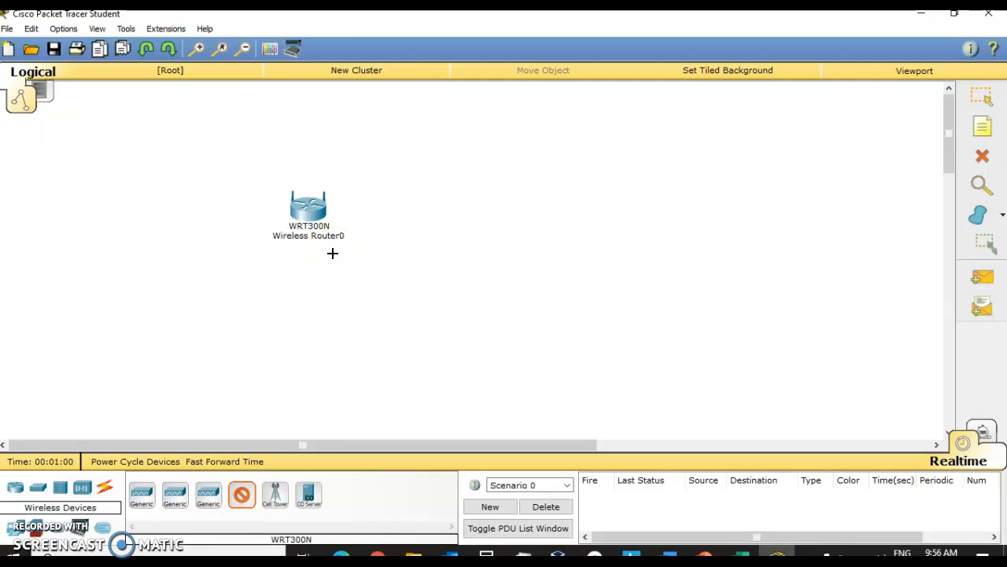
Step: Open the wireless router's settings window and look through its Physical, Config and GUI tabs
{"action": "left_click", "coordinate": [983, 95]}
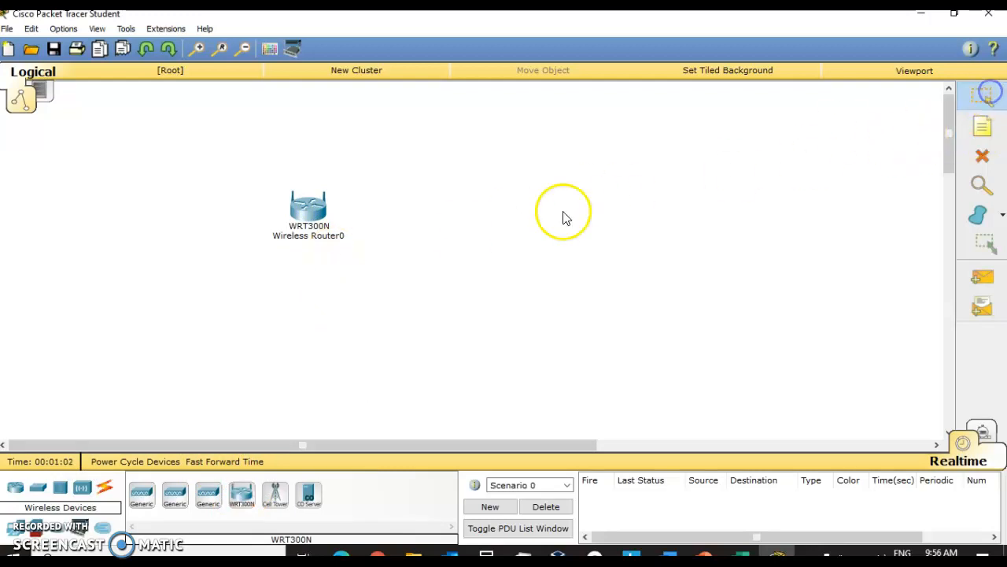
{"action": "left_click", "coordinate": [317, 214]}
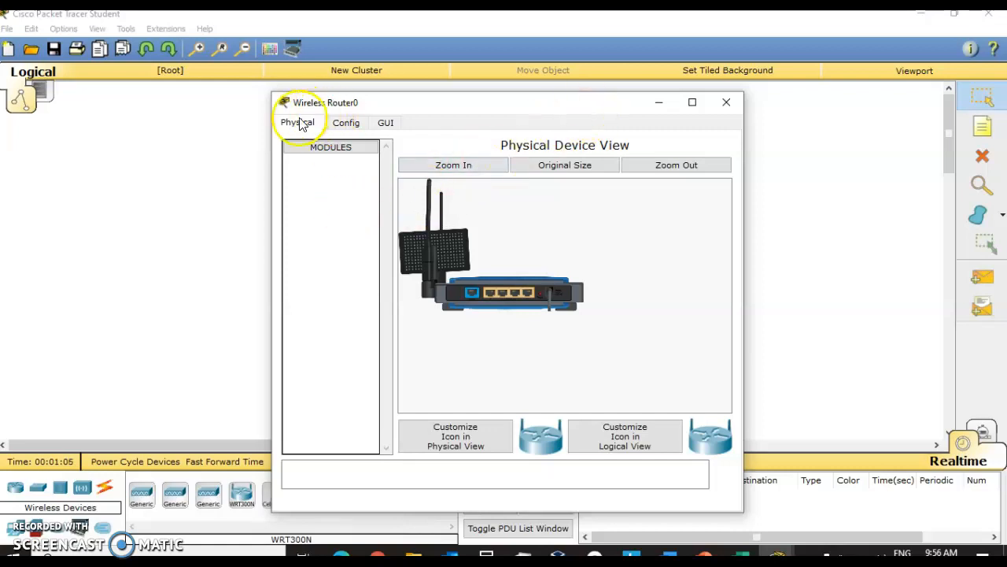
{"action": "left_click", "coordinate": [345, 123]}
{"action": "left_click", "coordinate": [315, 126]}
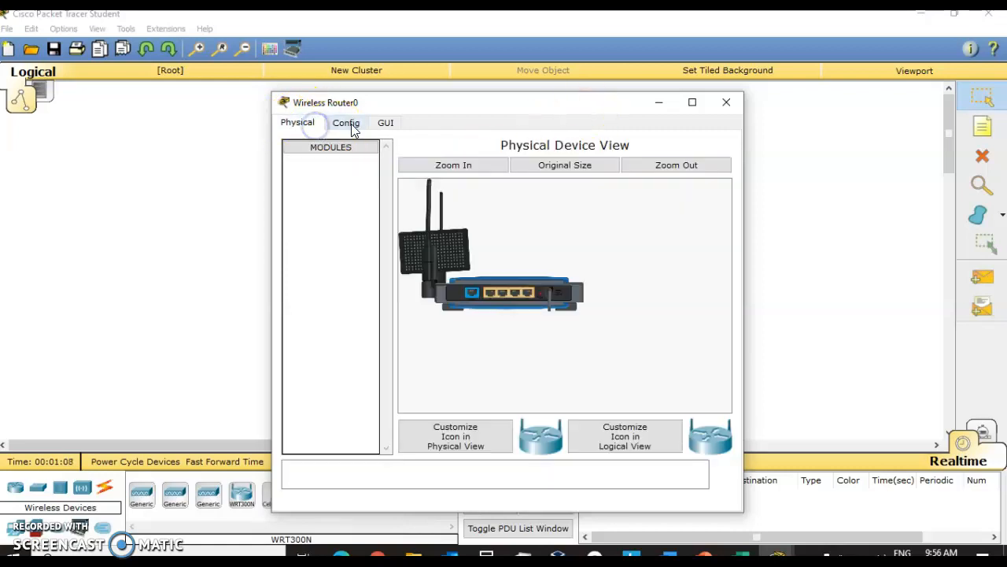
{"action": "left_click", "coordinate": [351, 126]}
{"action": "left_click", "coordinate": [385, 123]}
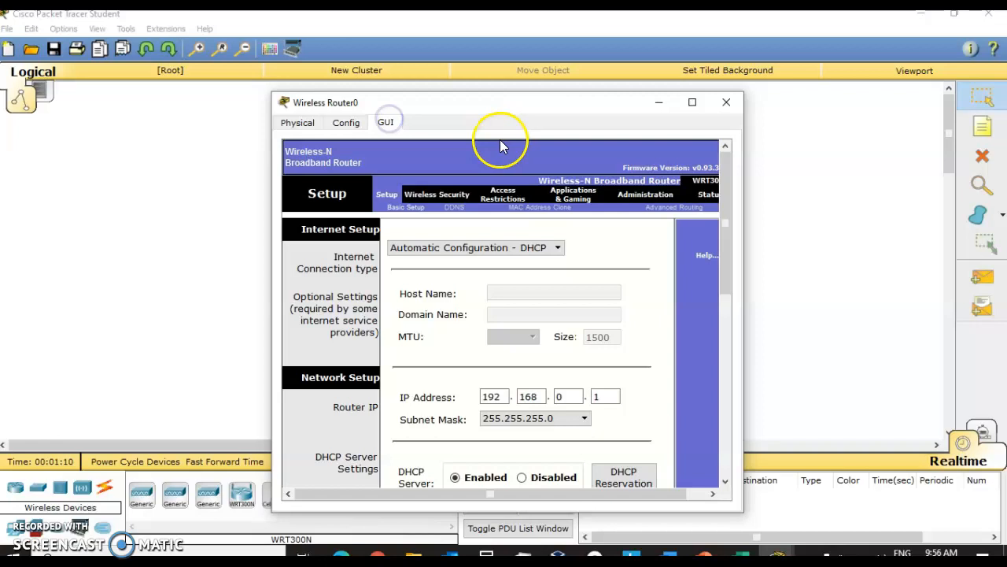
{"action": "left_click", "coordinate": [296, 123]}
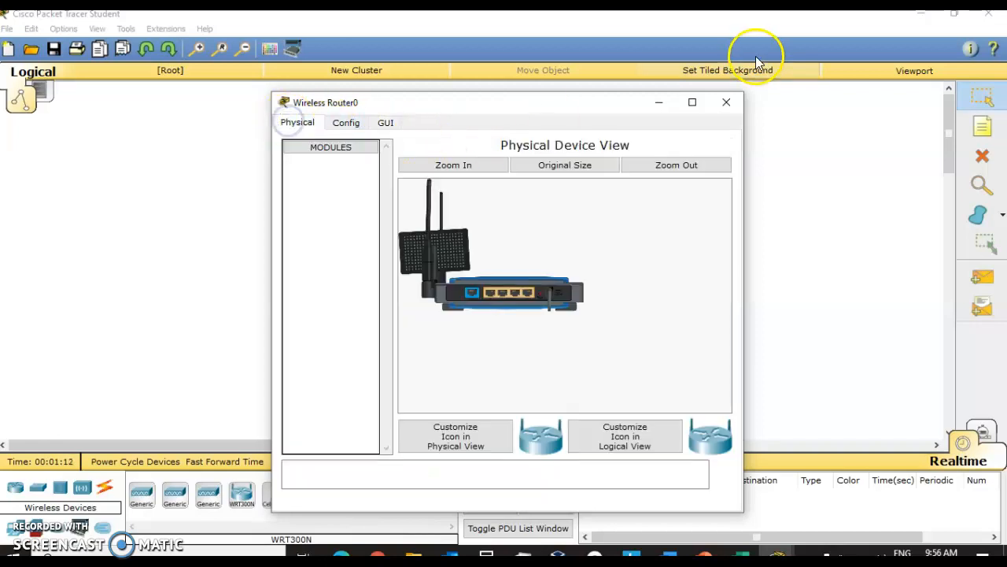
Step: Enlarge the router's Physical Device View, zoom in on its back panel, then close the window
{"action": "left_click", "coordinate": [693, 101]}
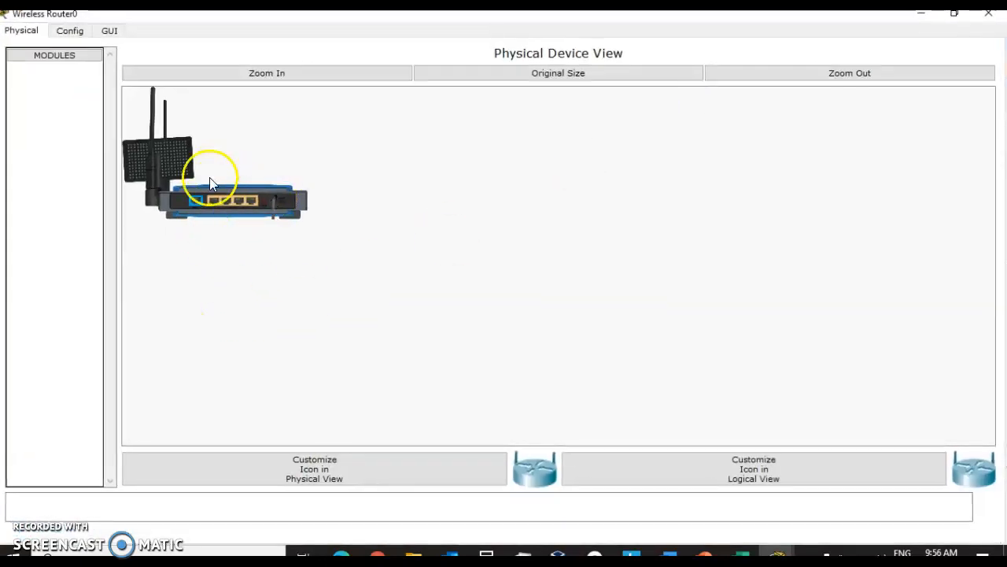
{"action": "left_click", "coordinate": [306, 73]}
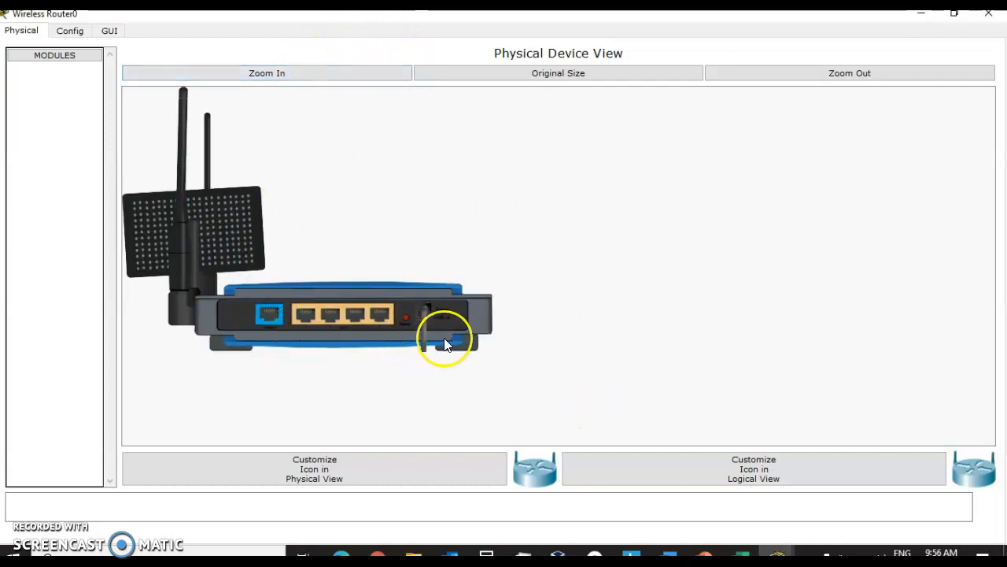
{"action": "left_click", "coordinate": [505, 291]}
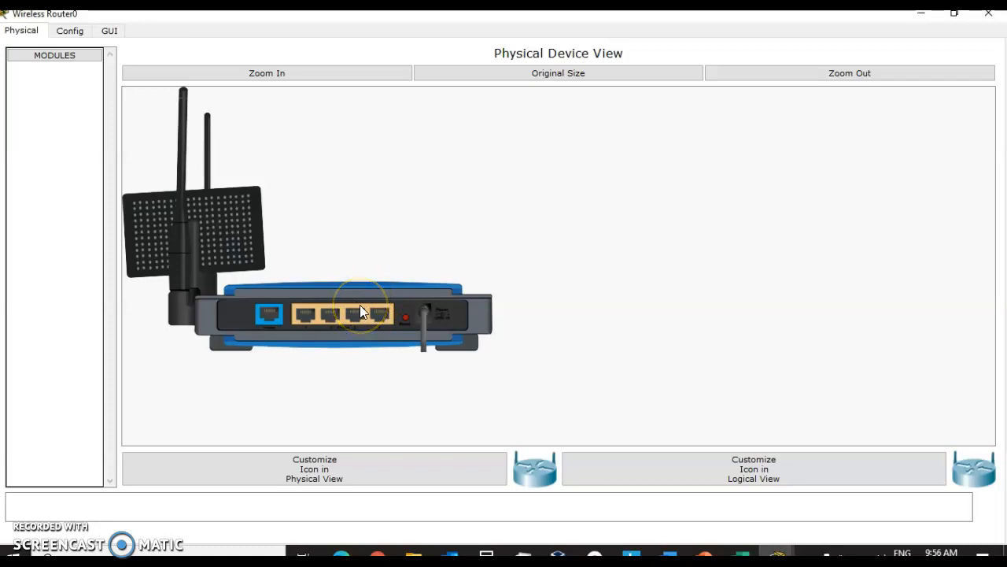
{"action": "left_click", "coordinate": [990, 16]}
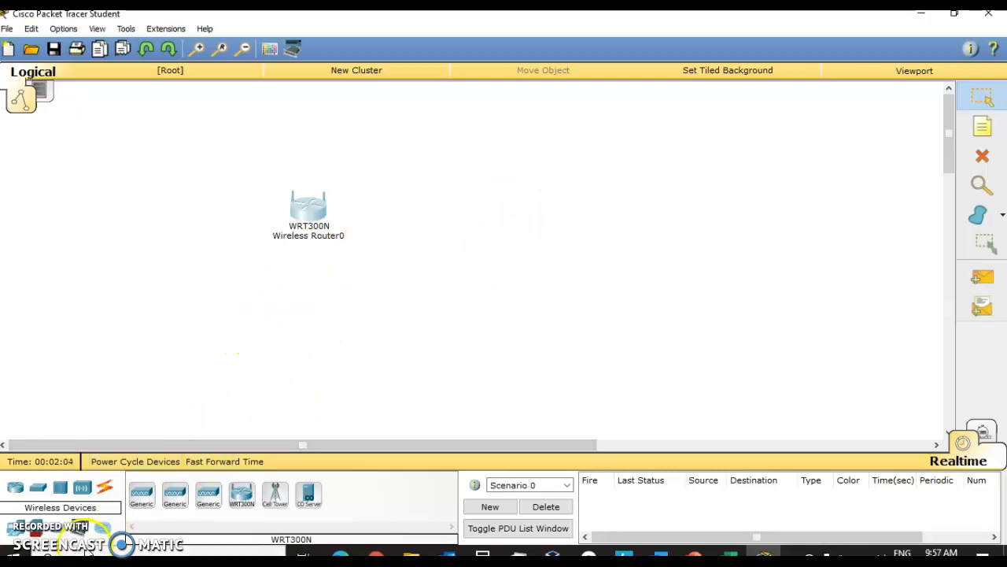
Step: Add a generic PC from End Devices and arrange it to the right of the wireless router
{"action": "left_click", "coordinate": [9, 537]}
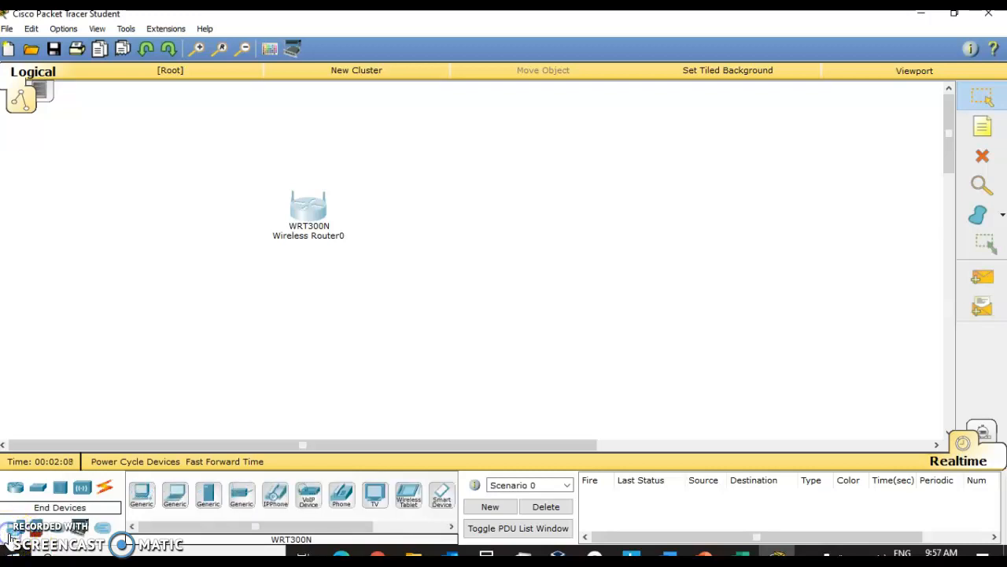
{"action": "left_click_drag", "start_coordinate": [142, 496], "coordinate": [466, 236]}
{"action": "left_click_drag", "start_coordinate": [309, 218], "coordinate": [196, 228]}
{"action": "left_click", "coordinate": [513, 266]}
{"action": "left_click_drag", "start_coordinate": [462, 236], "coordinate": [351, 229]}
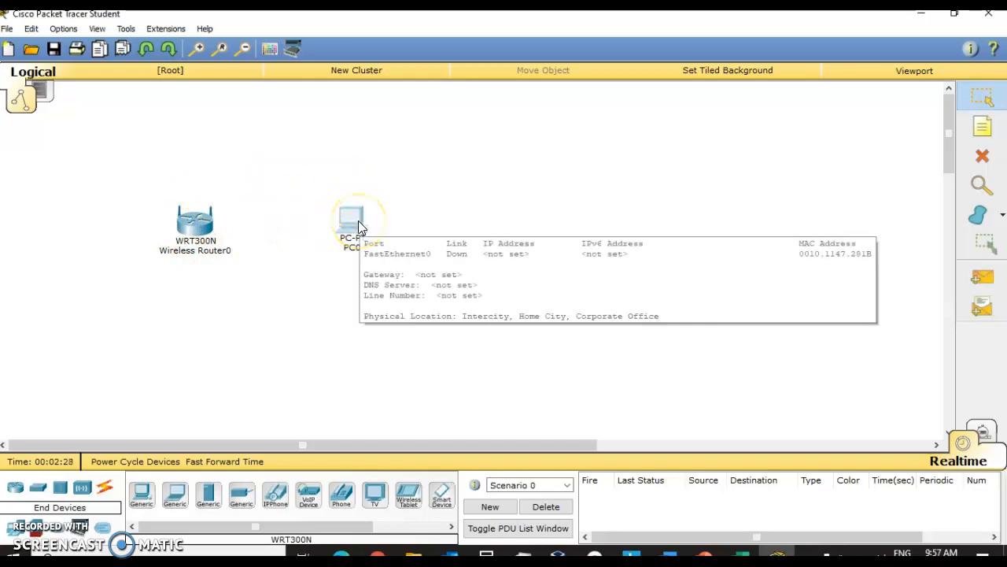
{"action": "left_click", "coordinate": [315, 332]}
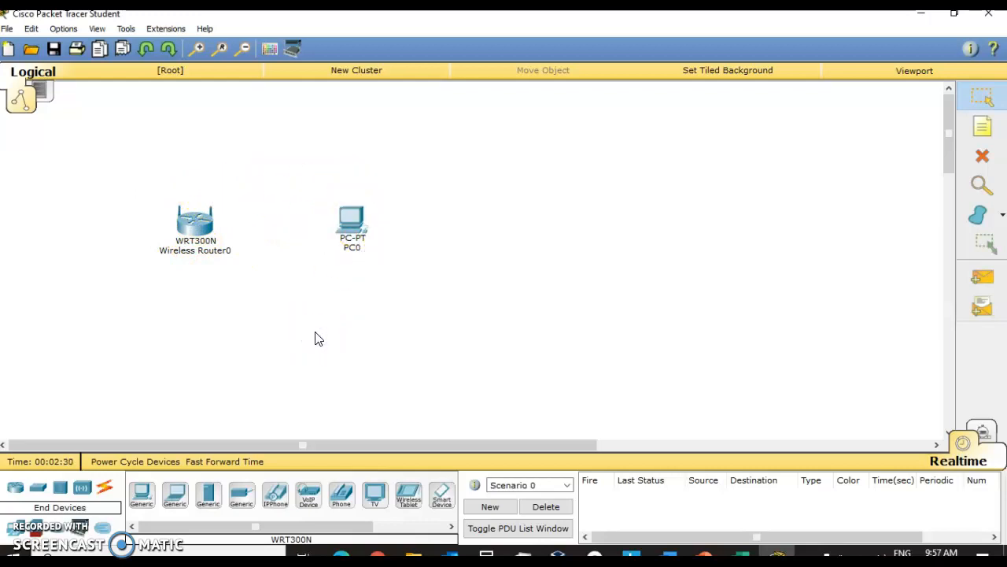
Step: Connect PC0's FastEthernet0 to the wireless router's Ethernet 3 port with a Copper Straight-Through cable
{"action": "left_click", "coordinate": [107, 489]}
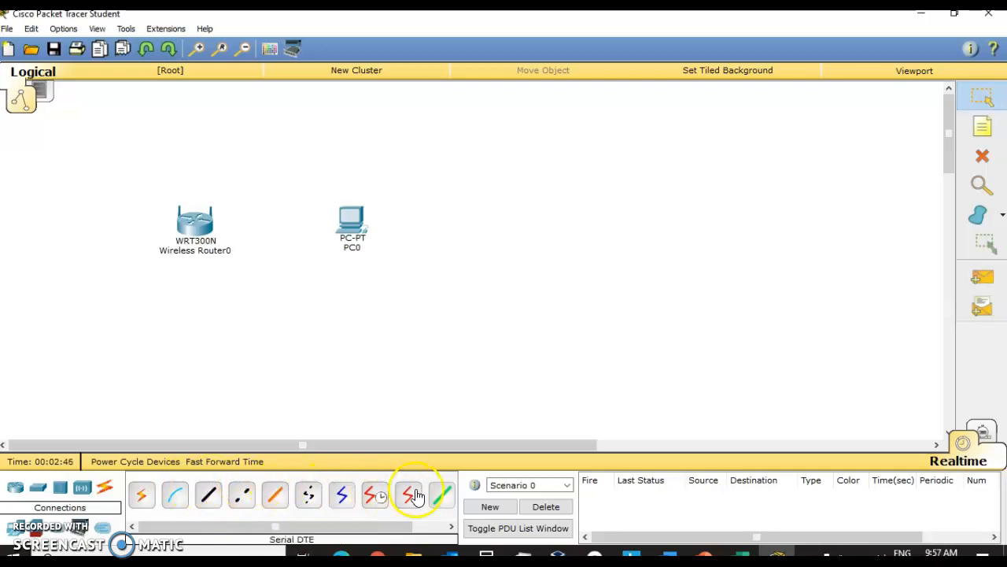
{"action": "left_click", "coordinate": [208, 498]}
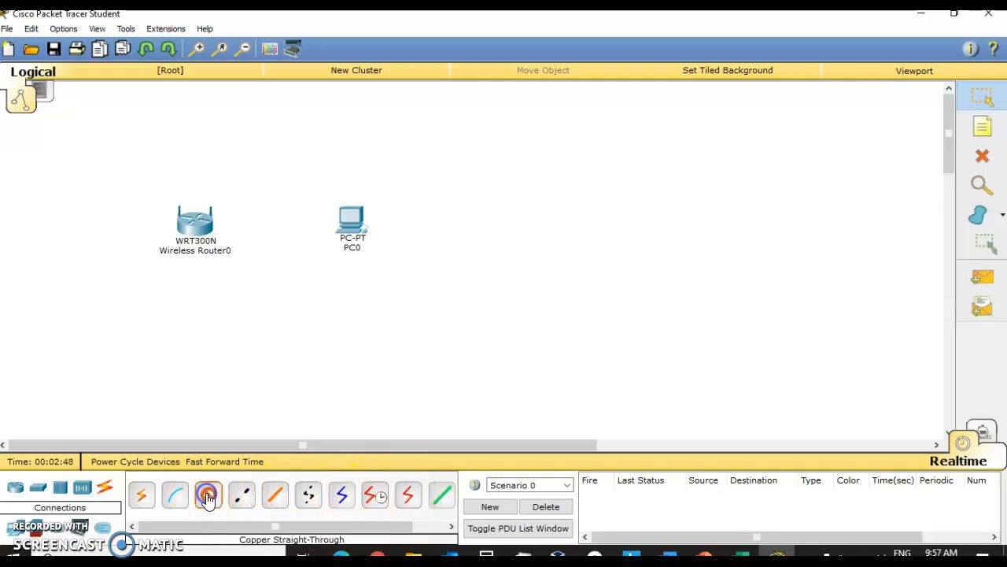
{"action": "left_click", "coordinate": [355, 222]}
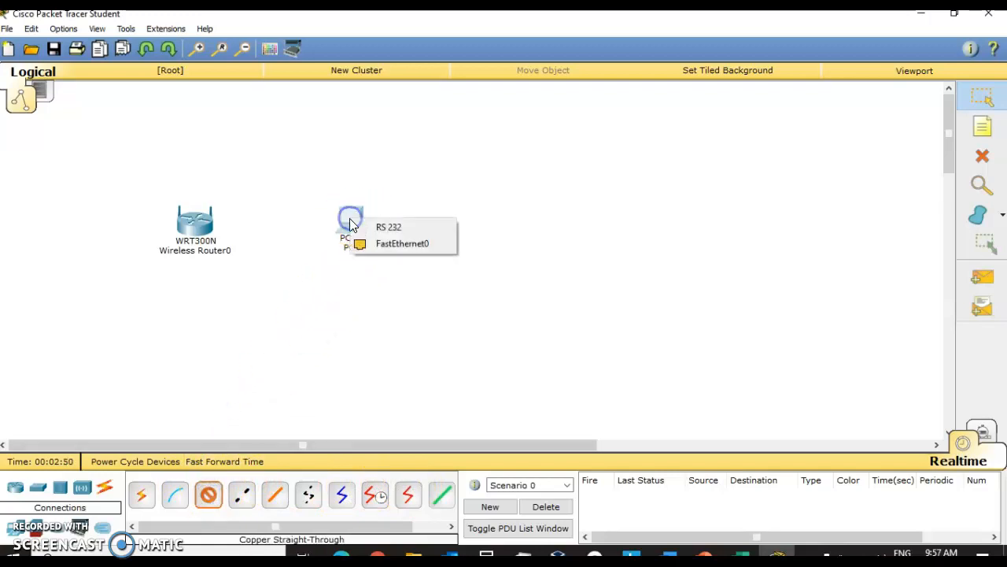
{"action": "left_click", "coordinate": [386, 247]}
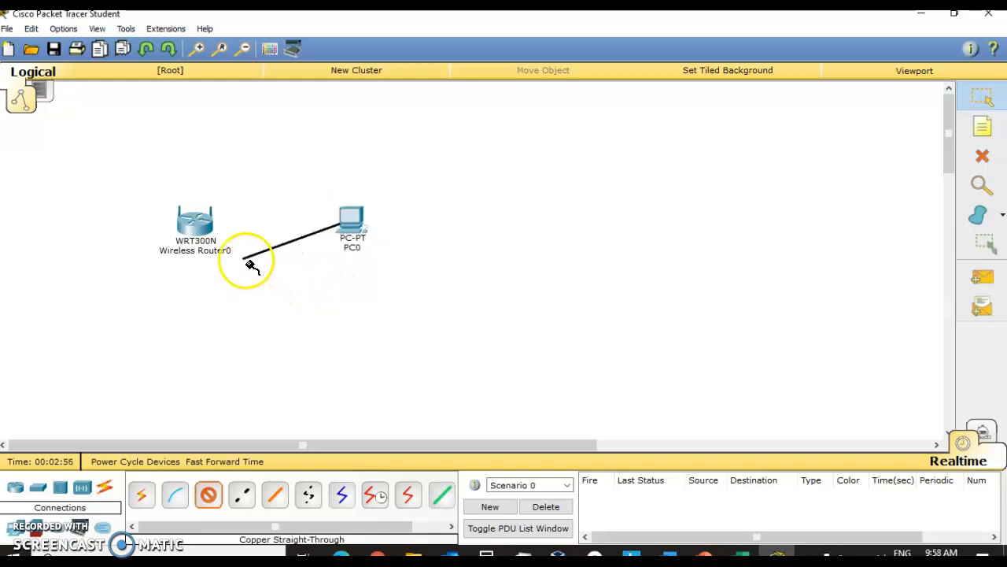
{"action": "left_click", "coordinate": [206, 226]}
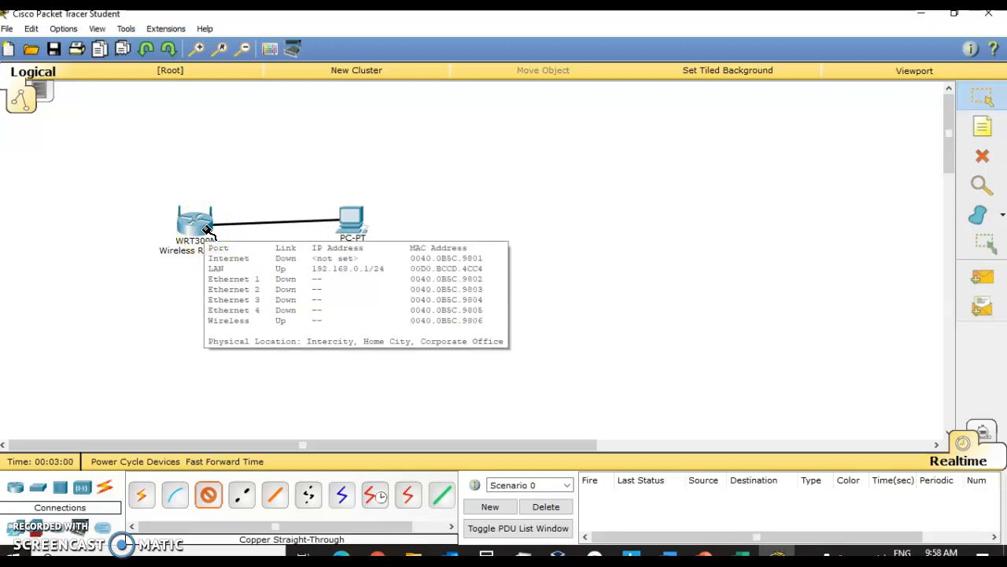
{"action": "left_click", "coordinate": [206, 226]}
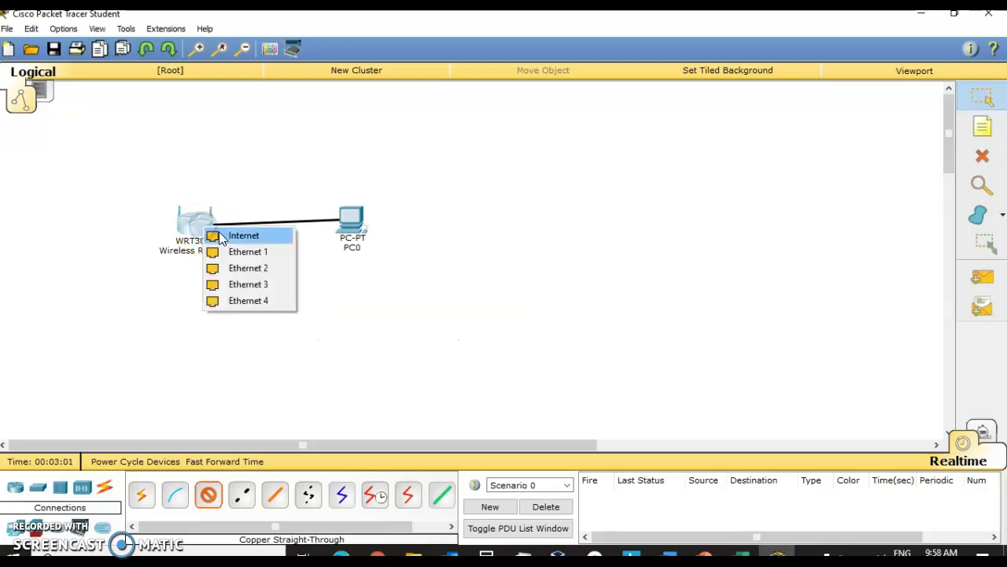
{"action": "left_click", "coordinate": [247, 284]}
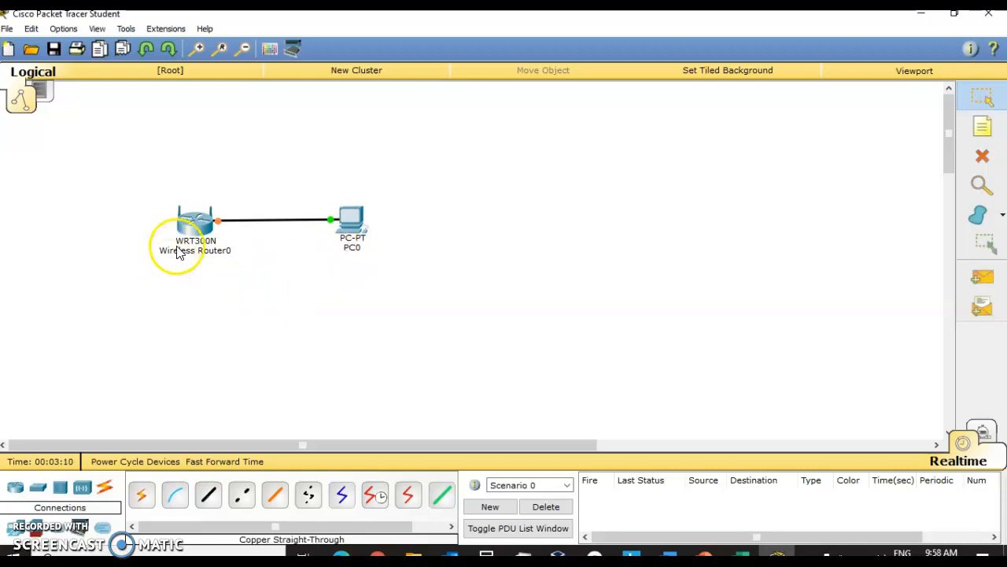
{"action": "mouse_move", "coordinate": [206, 228]}
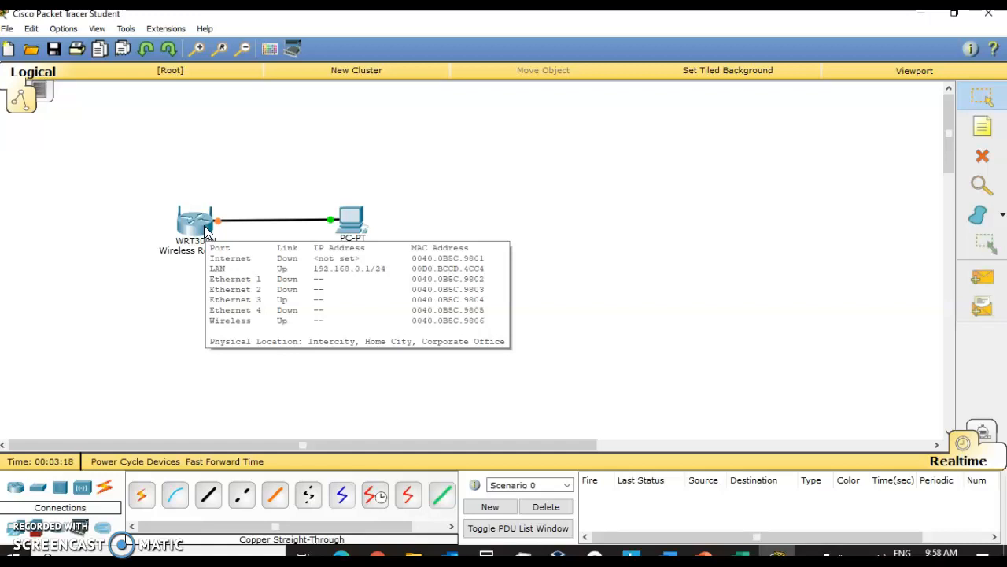
{"action": "left_click", "coordinate": [358, 227]}
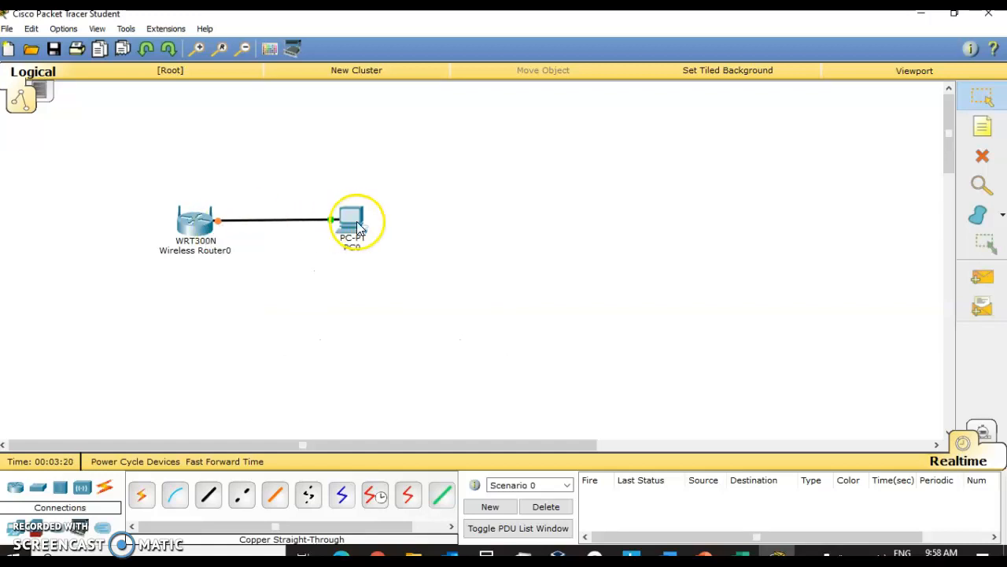
Step: Move PC0 up and closer to the wireless router, then open PC0's settings window
{"action": "mouse_move", "coordinate": [358, 226]}
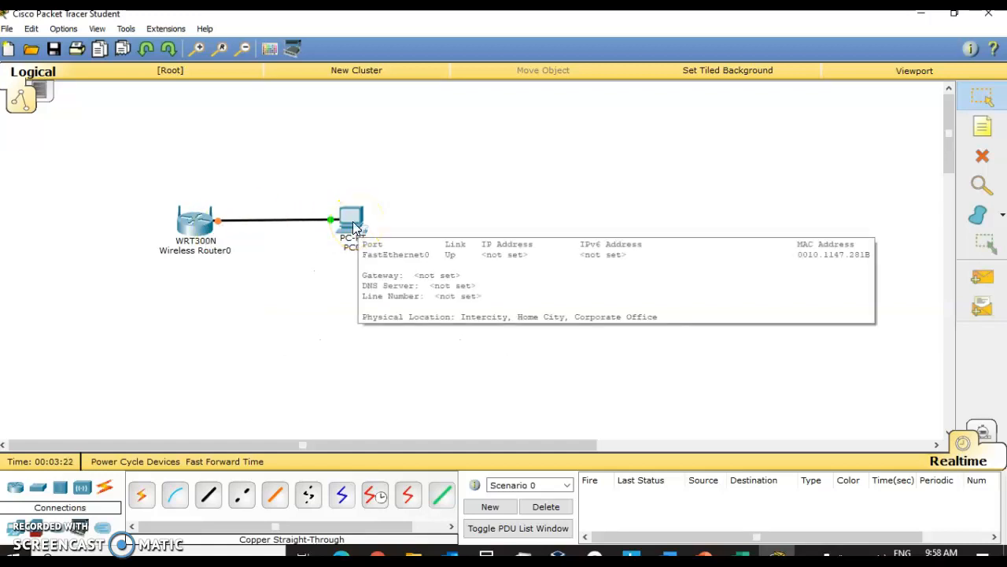
{"action": "left_click_drag", "start_coordinate": [355, 227], "coordinate": [318, 170]}
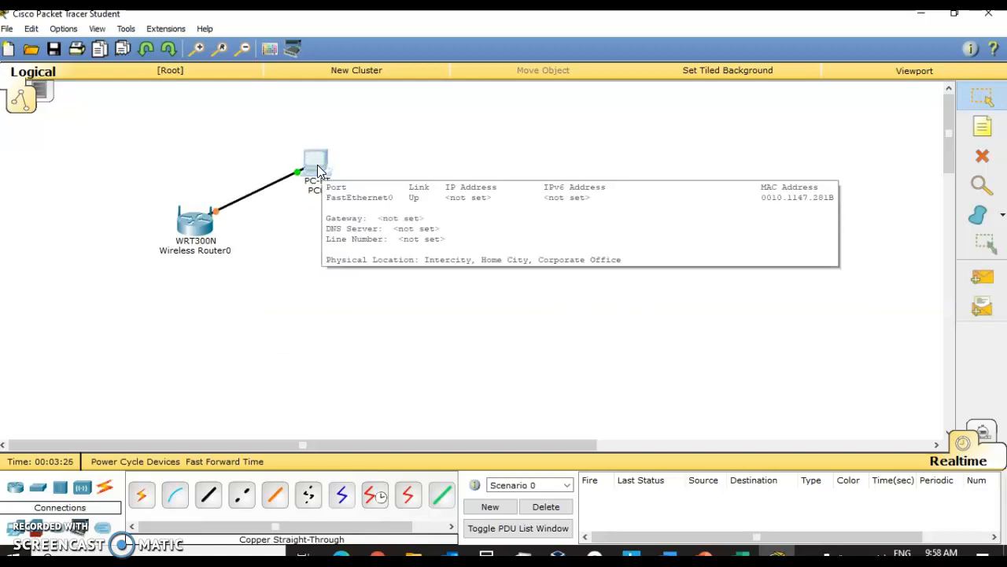
{"action": "left_click", "coordinate": [318, 169]}
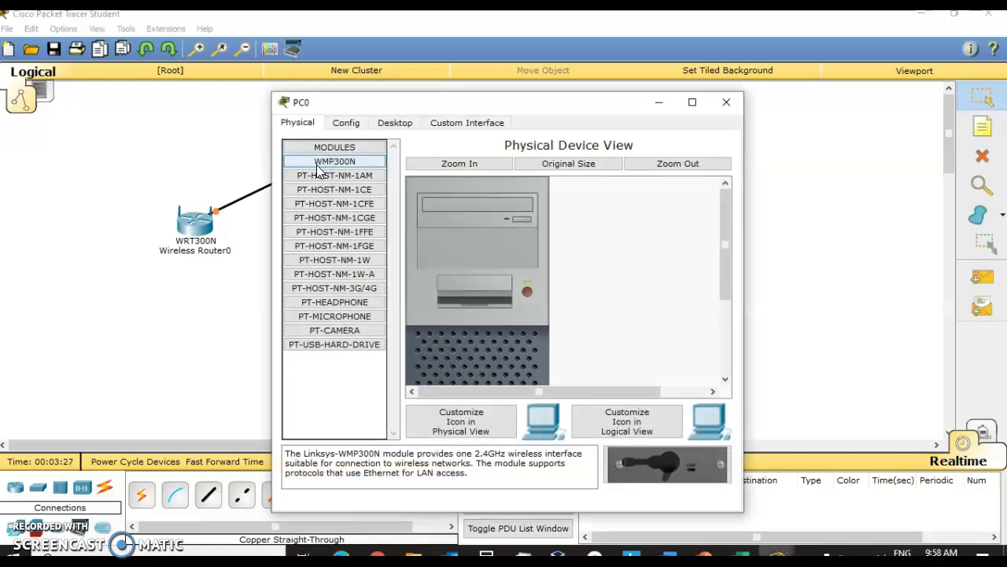
Step: Set PC0's IPv4 configuration to obtain its address by DHCP and close the IP Configuration panel
{"action": "left_click", "coordinate": [410, 126]}
{"action": "left_click_drag", "start_coordinate": [530, 100], "coordinate": [542, 106]}
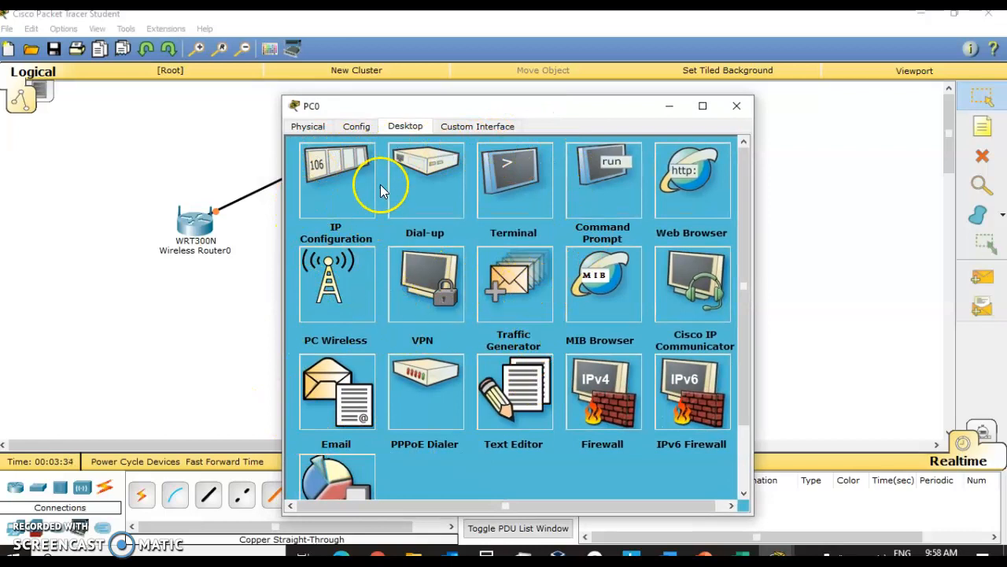
{"action": "left_click", "coordinate": [354, 164]}
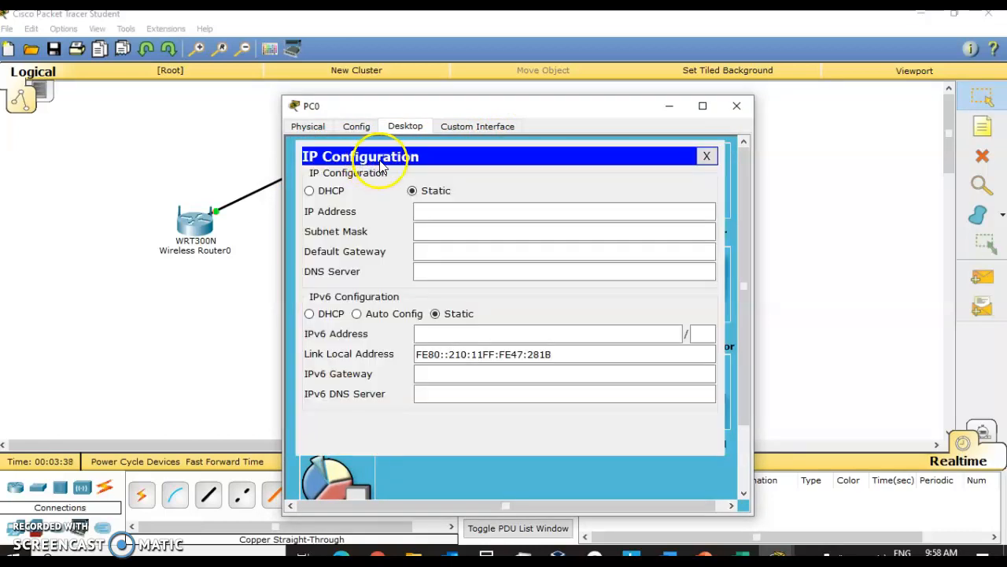
{"action": "left_click", "coordinate": [436, 211]}
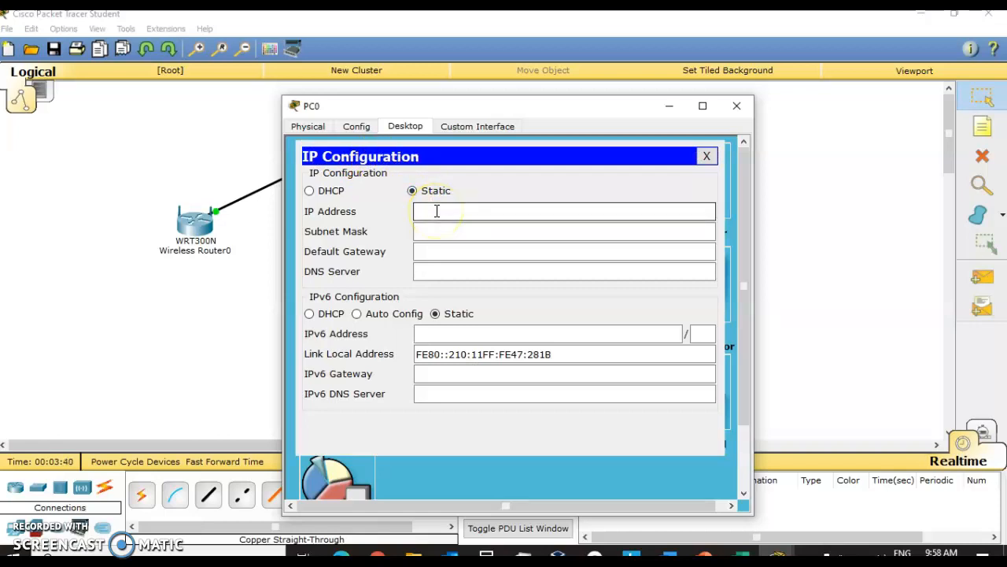
{"action": "left_click", "coordinate": [412, 191]}
{"action": "left_click", "coordinate": [440, 211]}
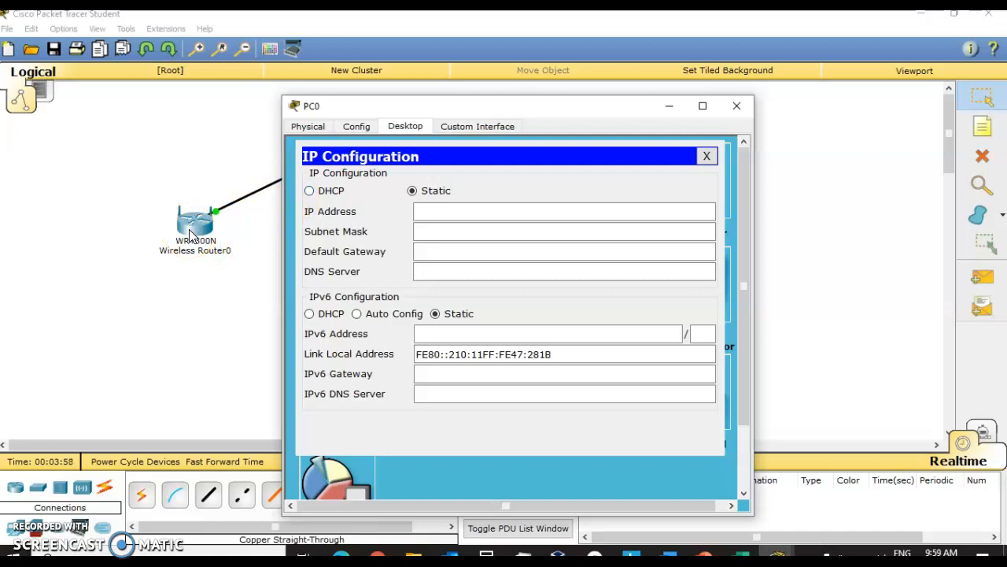
{"action": "left_click", "coordinate": [310, 191]}
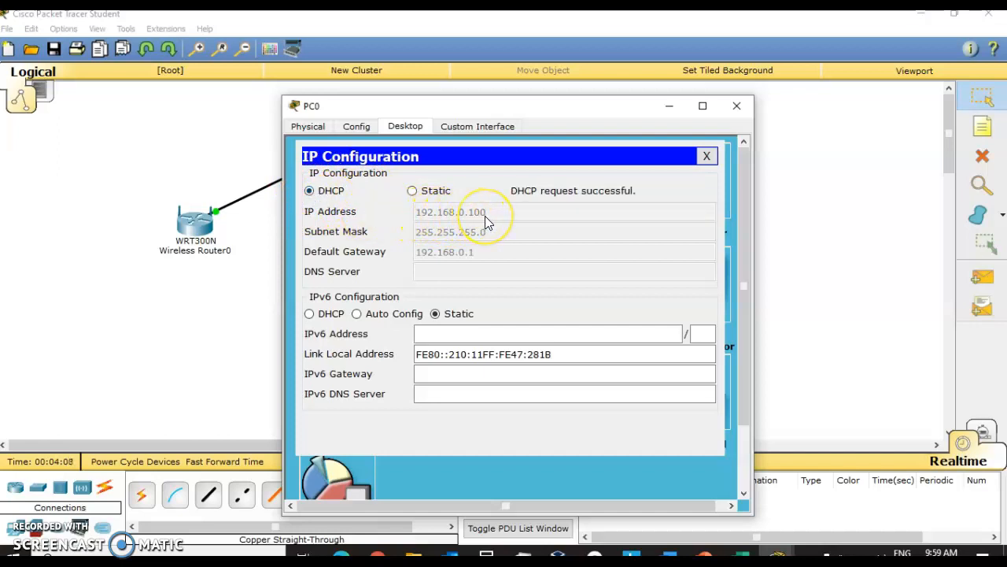
{"action": "left_click_drag", "start_coordinate": [419, 105], "coordinate": [510, 63]}
{"action": "left_click", "coordinate": [312, 173]}
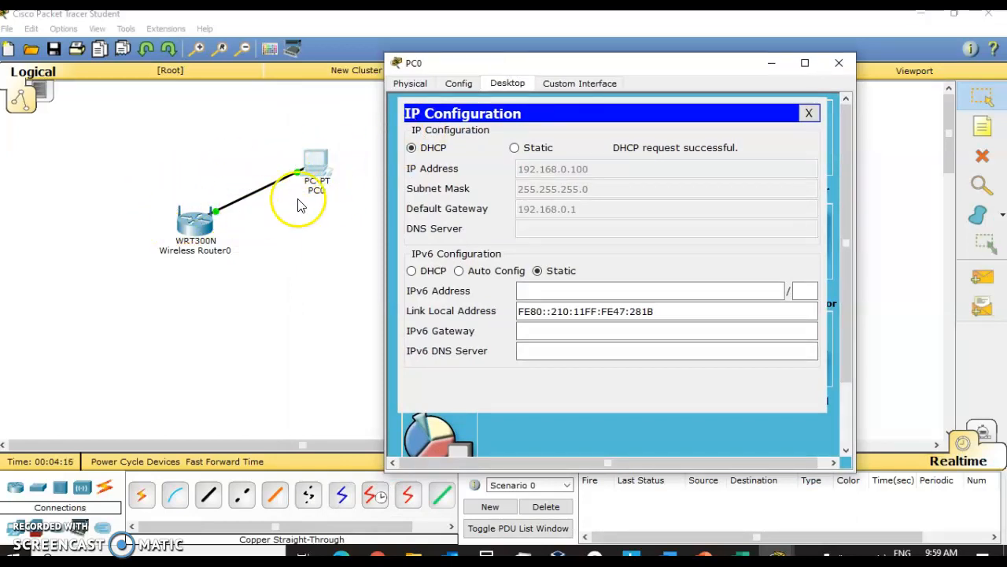
{"action": "left_click", "coordinate": [588, 166]}
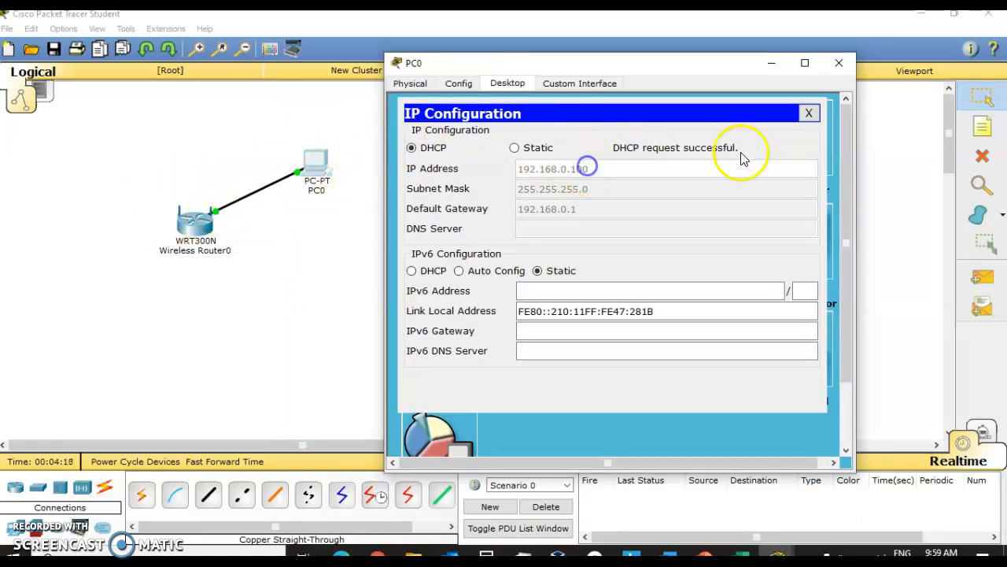
{"action": "left_click", "coordinate": [810, 114]}
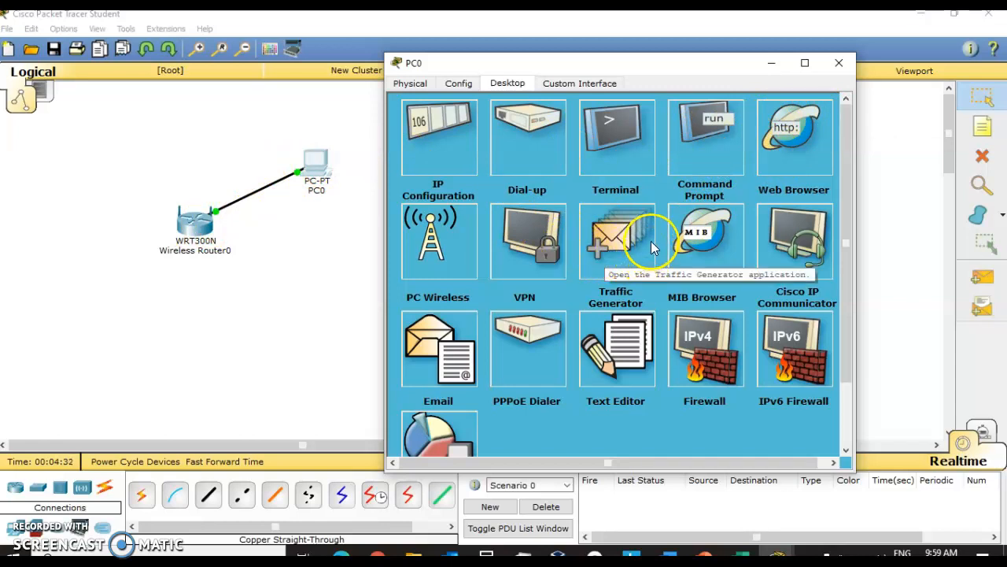
Step: Open PC0's web browser, go to 192.168.0.1 and log in with the username admin and the router password
{"action": "left_click", "coordinate": [792, 135]}
{"action": "left_click", "coordinate": [620, 149]}
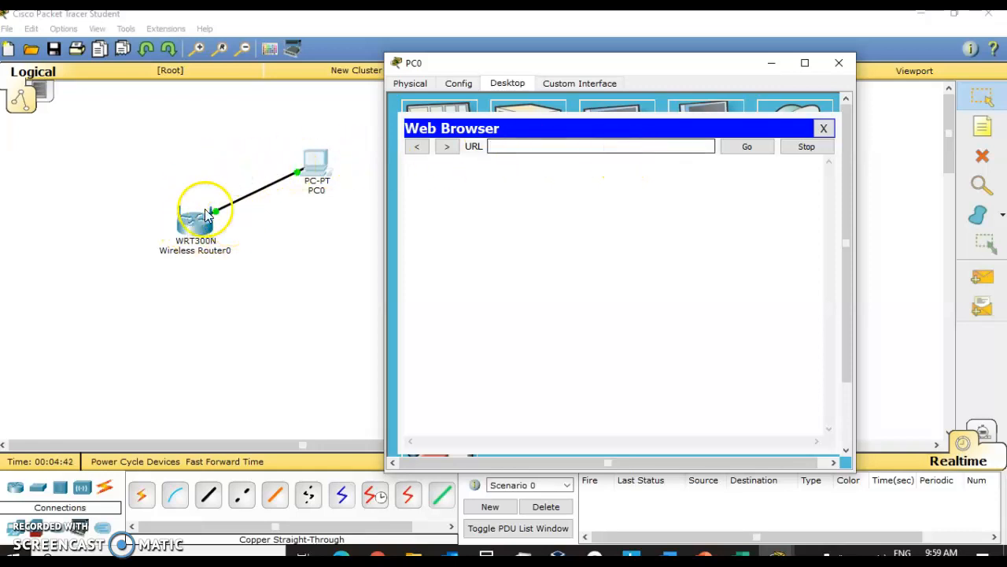
{"action": "left_click", "coordinate": [995, 82]}
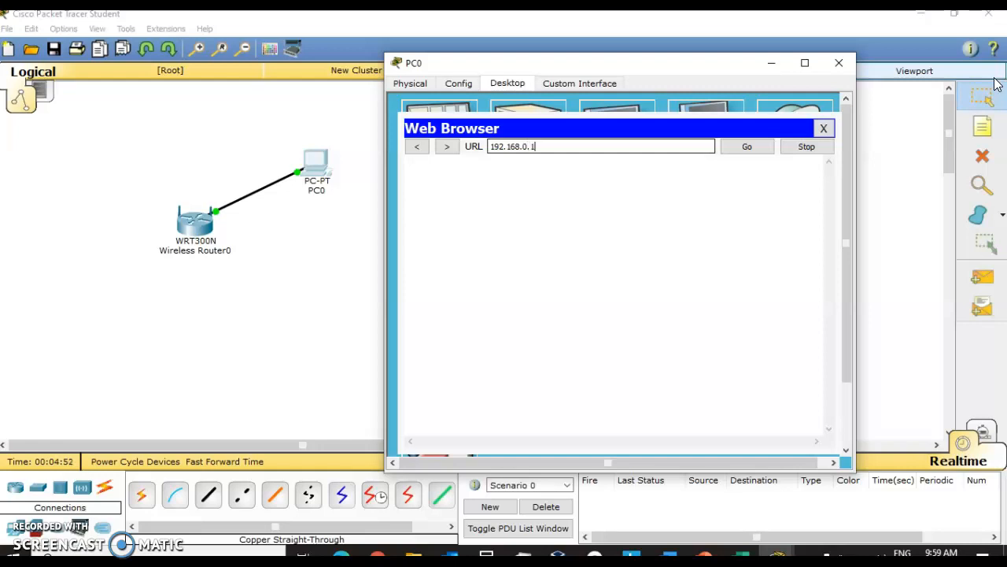
{"action": "key", "text": "Return"}
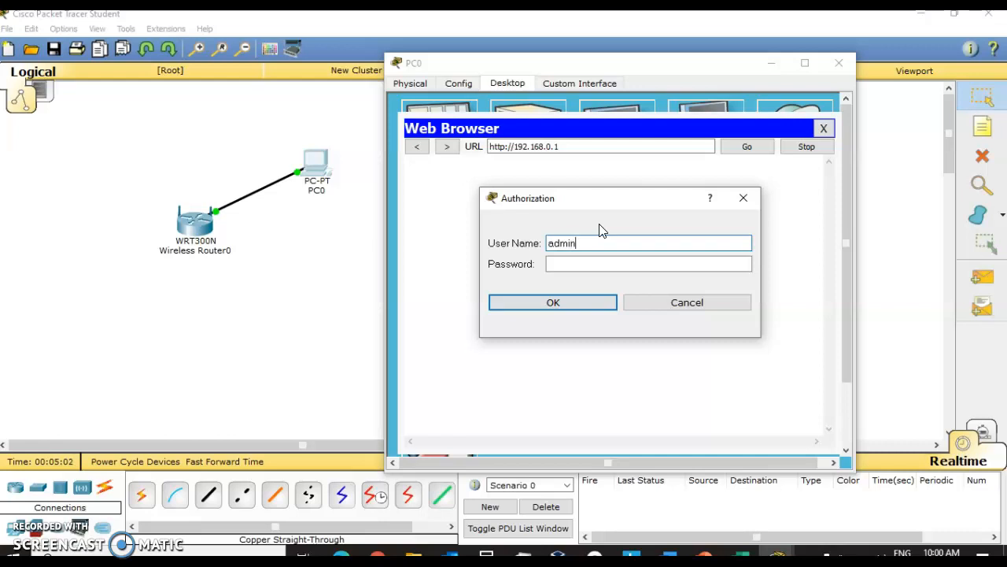
{"action": "key", "text": "Tab"}
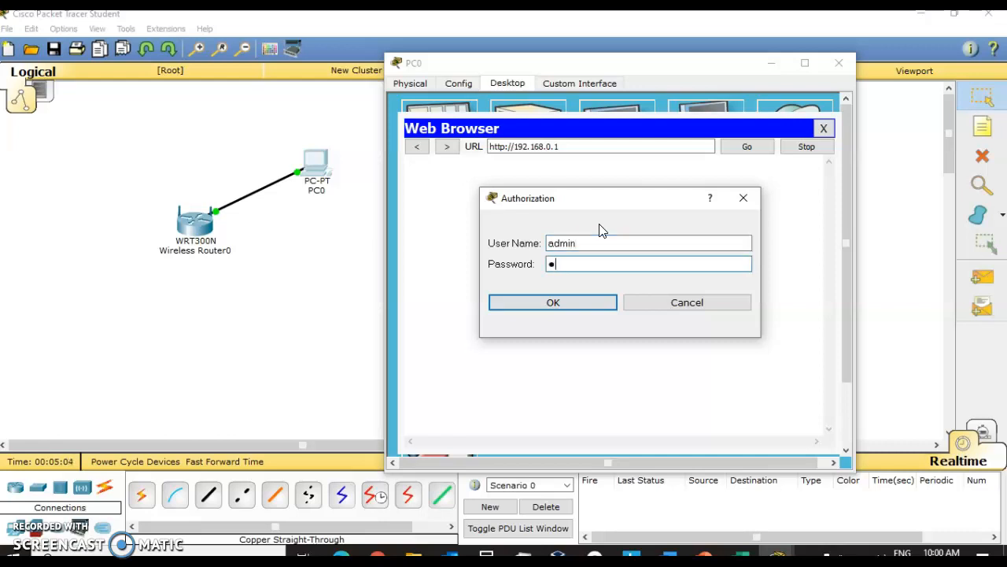
{"action": "left_click", "coordinate": [589, 304]}
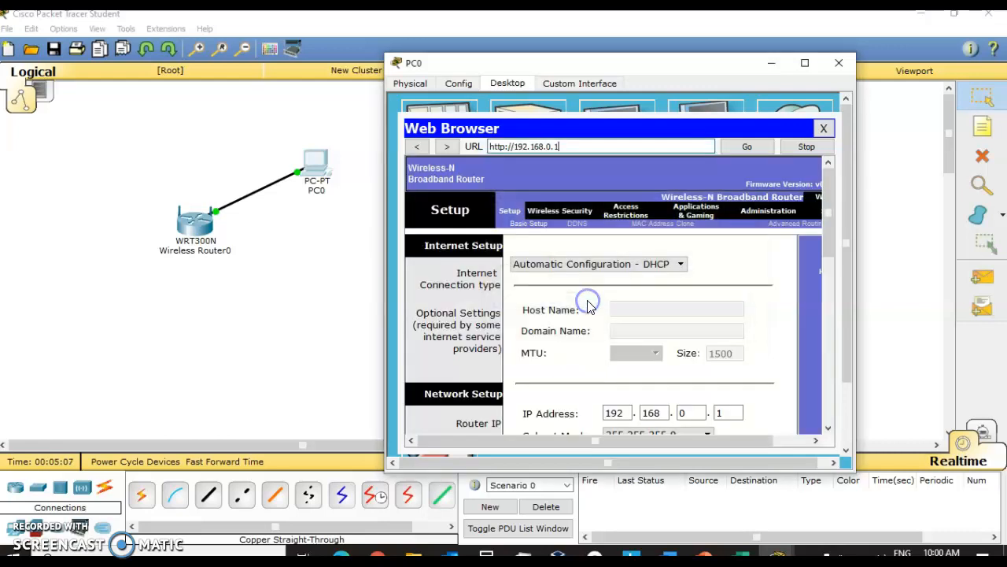
Step: Maximize the PC0 window and examine the router's Basic Setup page, including the DHCP server settings
{"action": "left_click", "coordinate": [804, 66]}
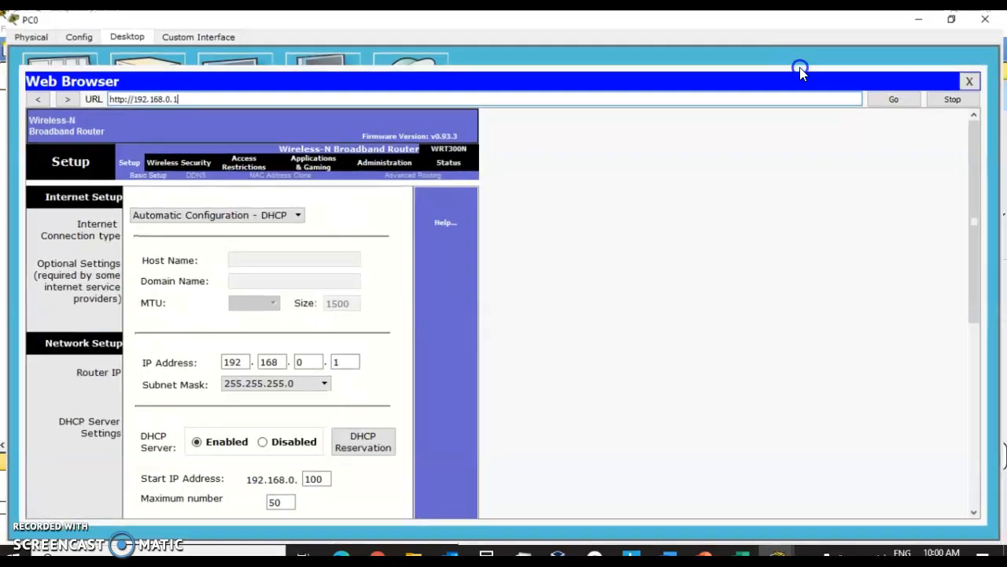
{"action": "scroll", "coordinate": [736, 272], "scroll_direction": "down", "scroll_amount": 3}
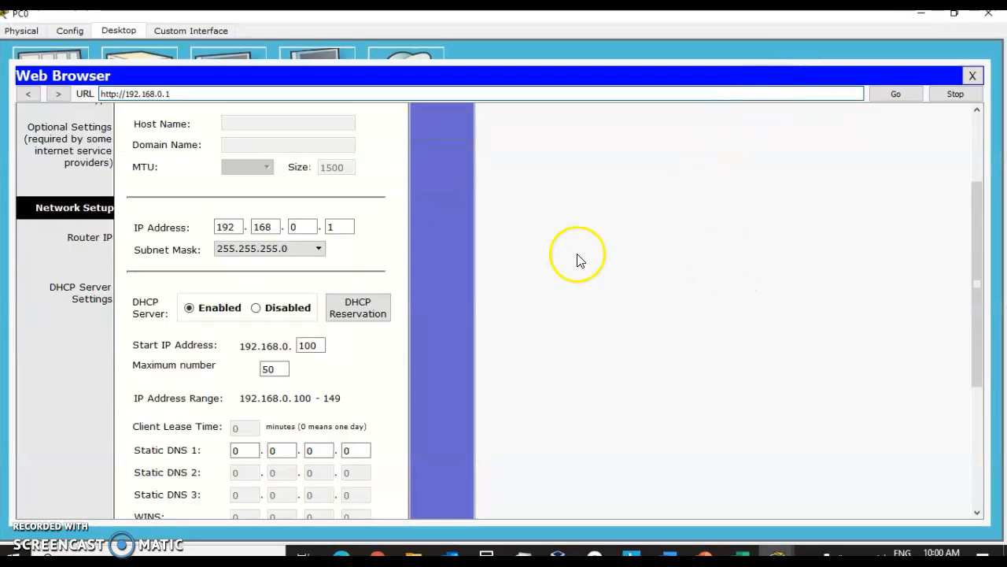
{"action": "scroll", "coordinate": [590, 272], "scroll_direction": "down", "scroll_amount": 3}
{"action": "scroll", "coordinate": [598, 295], "scroll_direction": "up", "scroll_amount": 5}
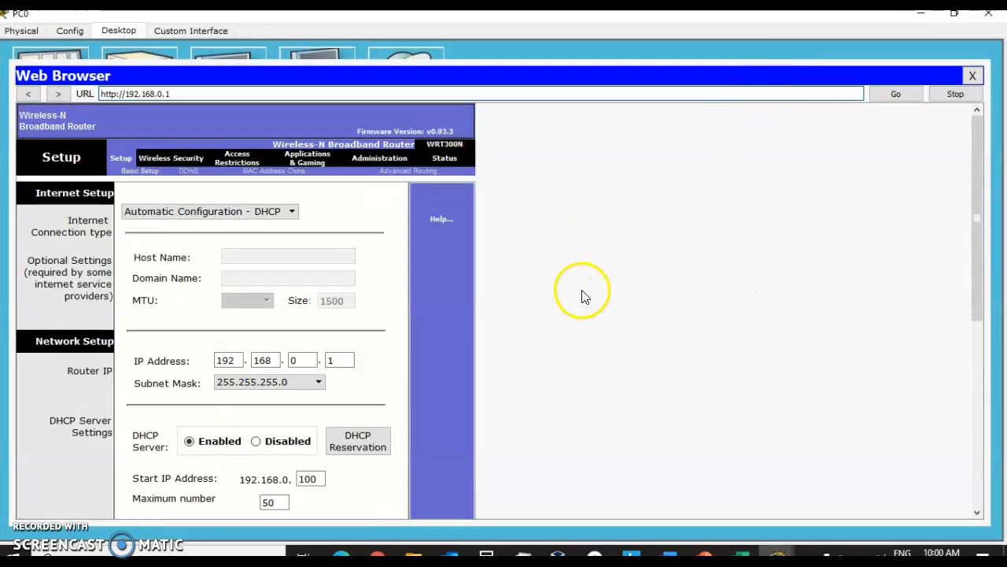
{"action": "scroll", "coordinate": [583, 296], "scroll_direction": "down", "scroll_amount": 4}
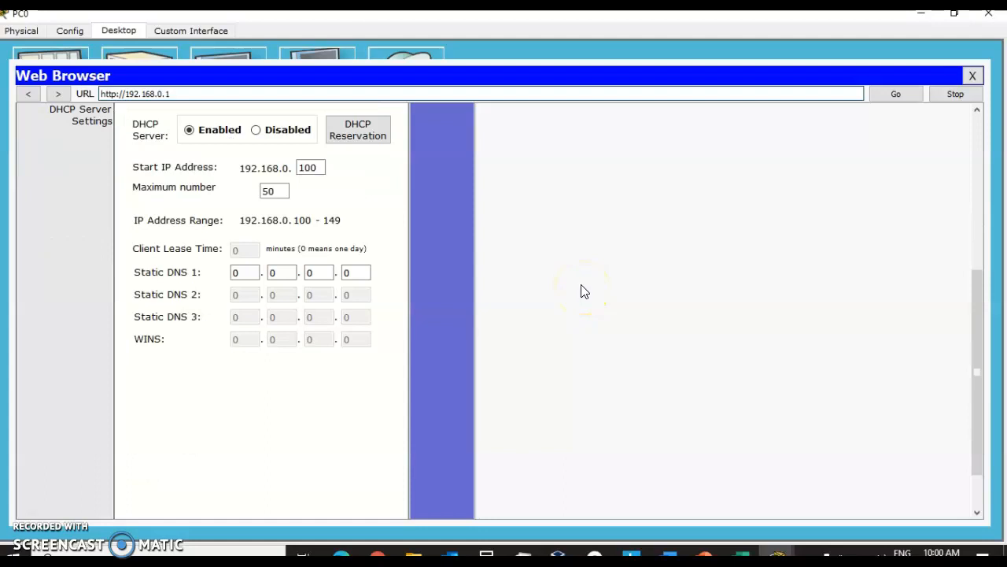
{"action": "scroll", "coordinate": [583, 291], "scroll_direction": "up", "scroll_amount": 4}
{"action": "scroll", "coordinate": [580, 292], "scroll_direction": "down", "scroll_amount": 5}
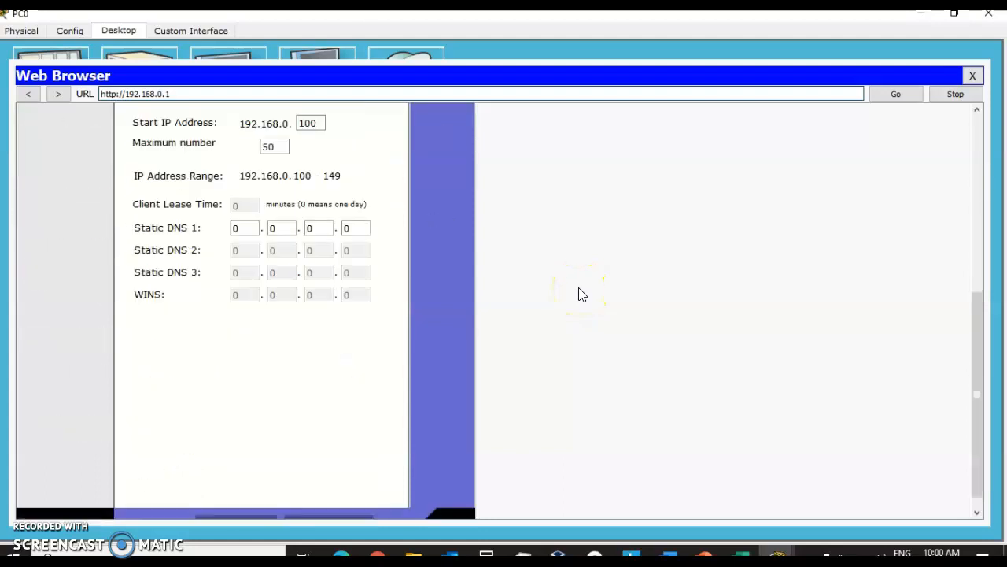
{"action": "scroll", "coordinate": [581, 294], "scroll_direction": "up", "scroll_amount": 4}
{"action": "scroll", "coordinate": [581, 294], "scroll_direction": "down", "scroll_amount": 3}
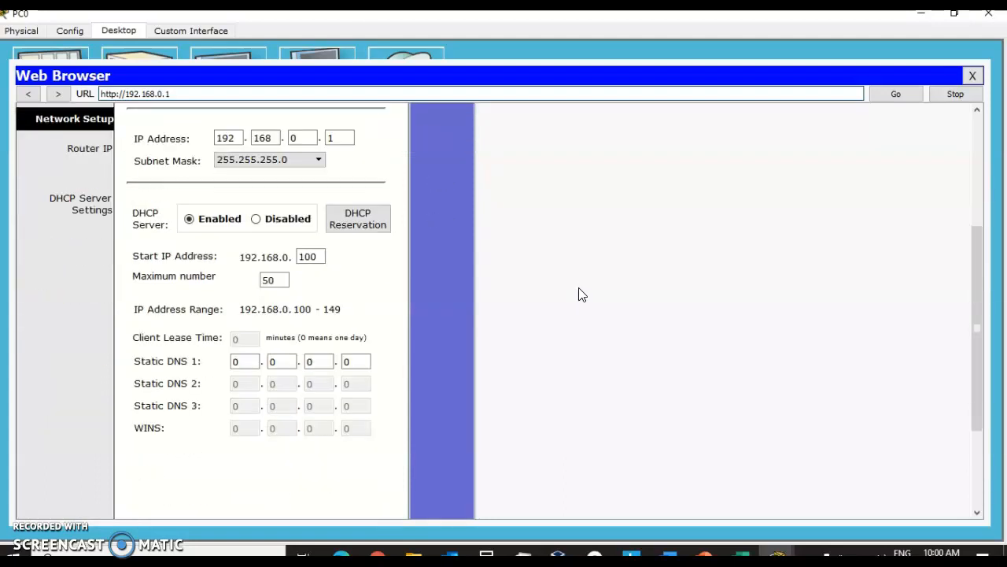
{"action": "scroll", "coordinate": [580, 292], "scroll_direction": "up", "scroll_amount": 4}
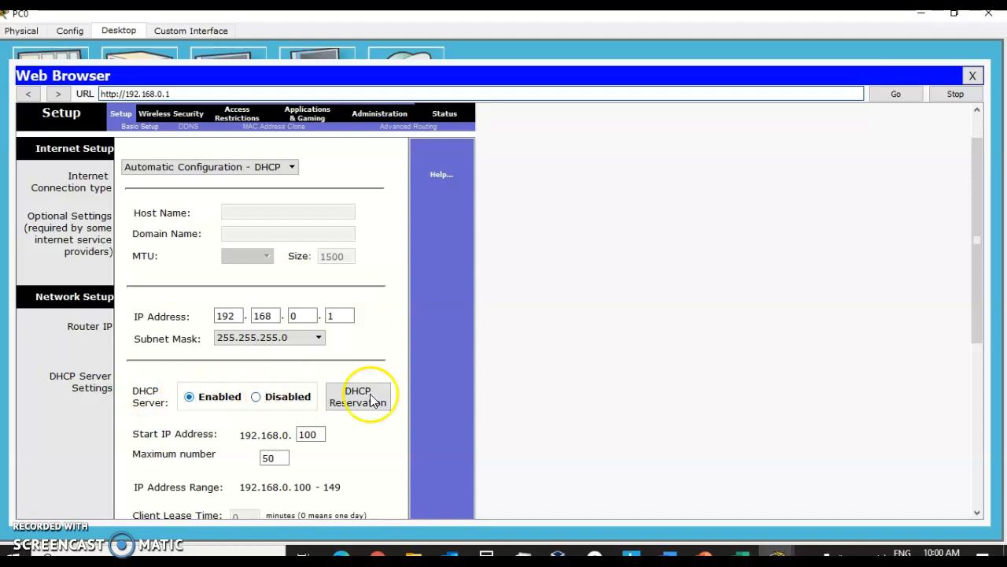
{"action": "scroll", "coordinate": [423, 391], "scroll_direction": "down", "scroll_amount": 3}
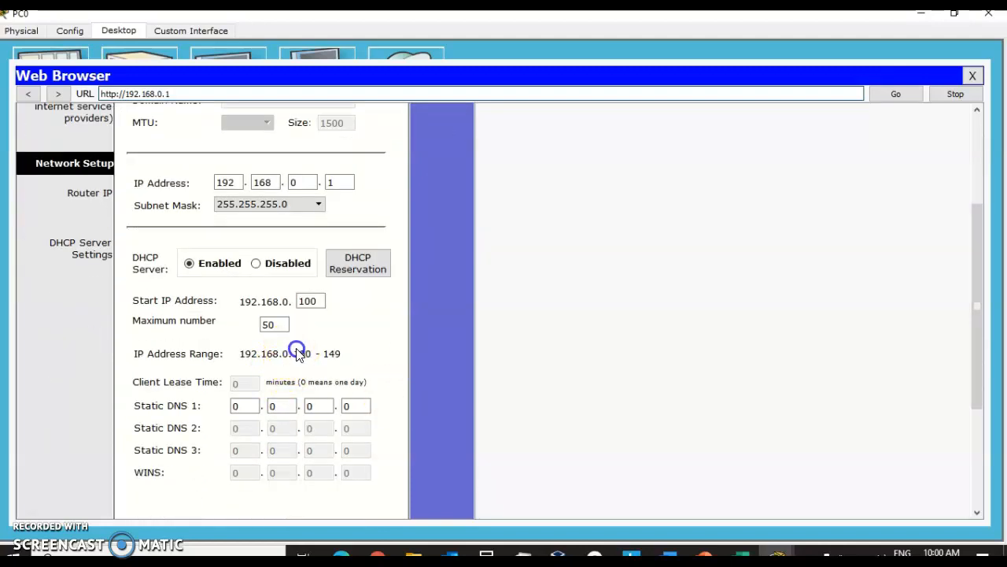
{"action": "scroll", "coordinate": [344, 359], "scroll_direction": "up", "scroll_amount": 4}
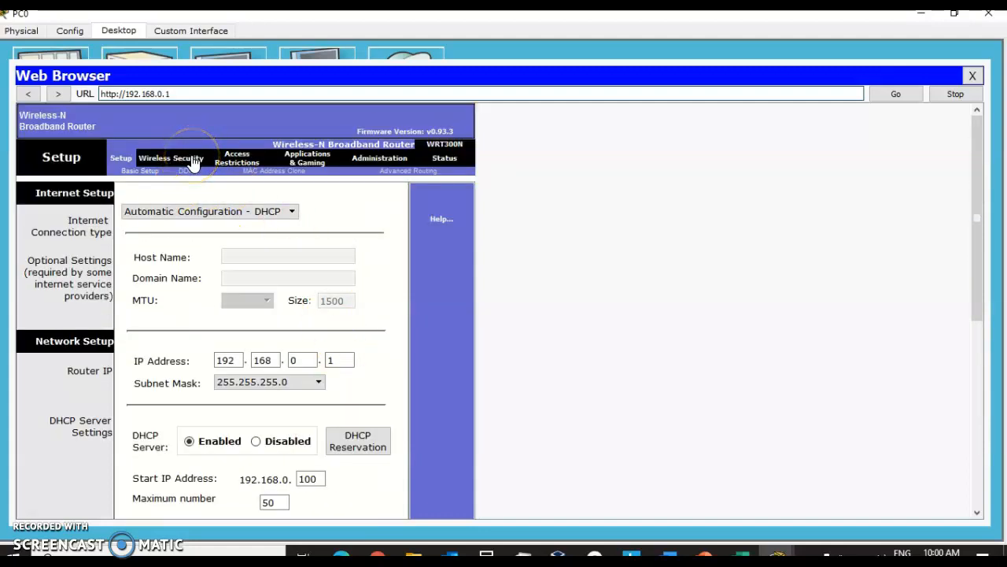
Step: Open the router's basic wireless settings and set Network Mode to Wireless-N Only
{"action": "left_click", "coordinate": [193, 160]}
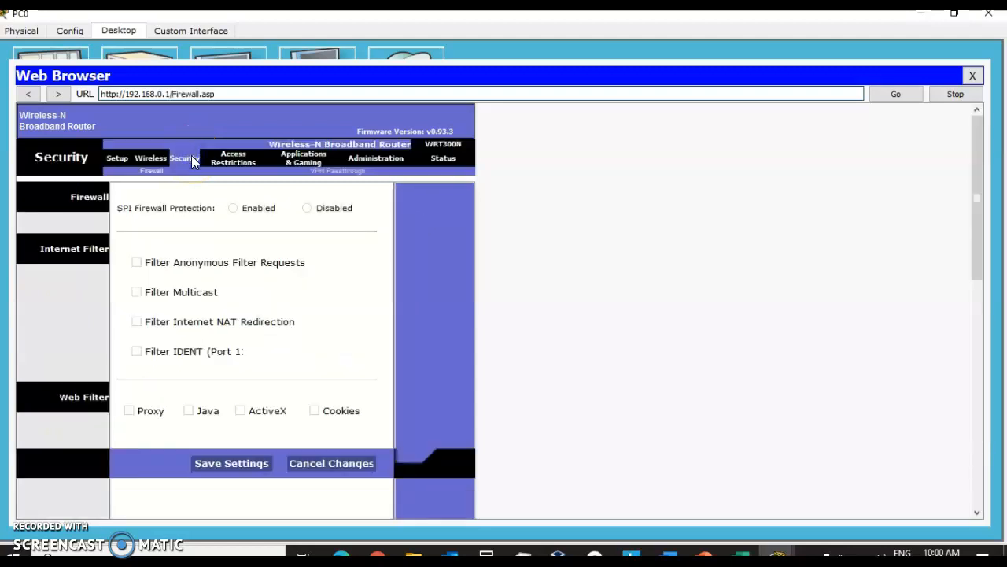
{"action": "left_click", "coordinate": [156, 158]}
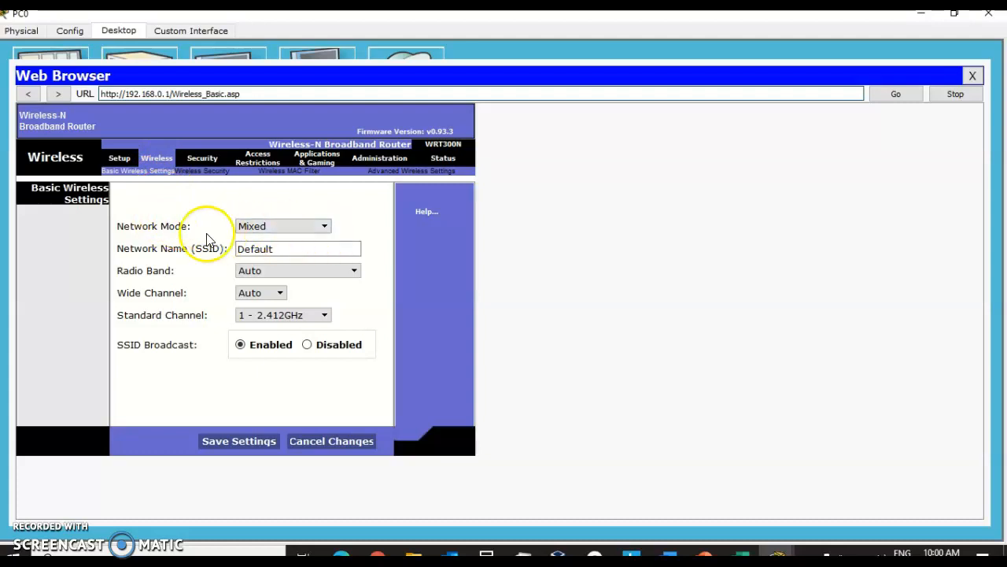
{"action": "left_click", "coordinate": [307, 226]}
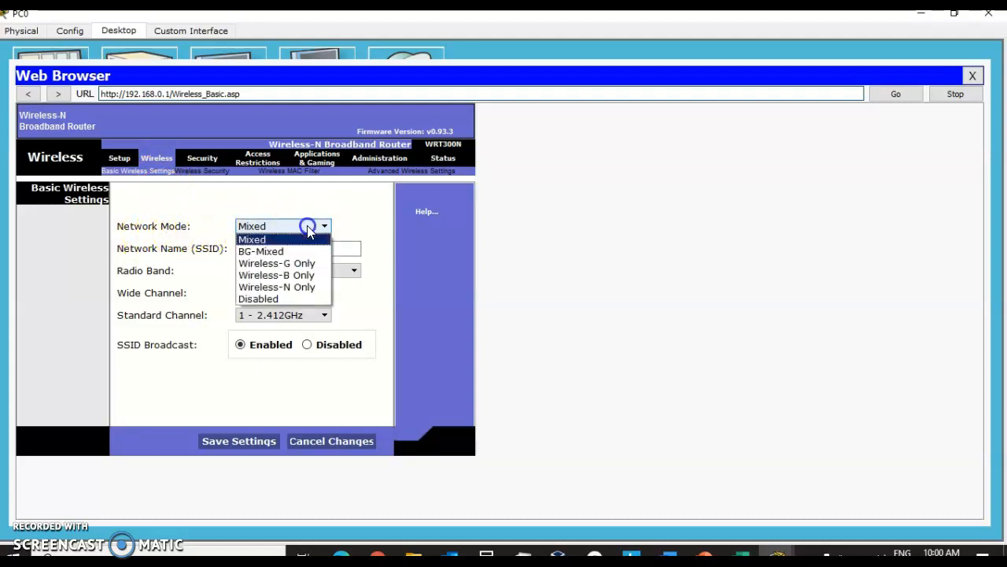
{"action": "left_click", "coordinate": [292, 275]}
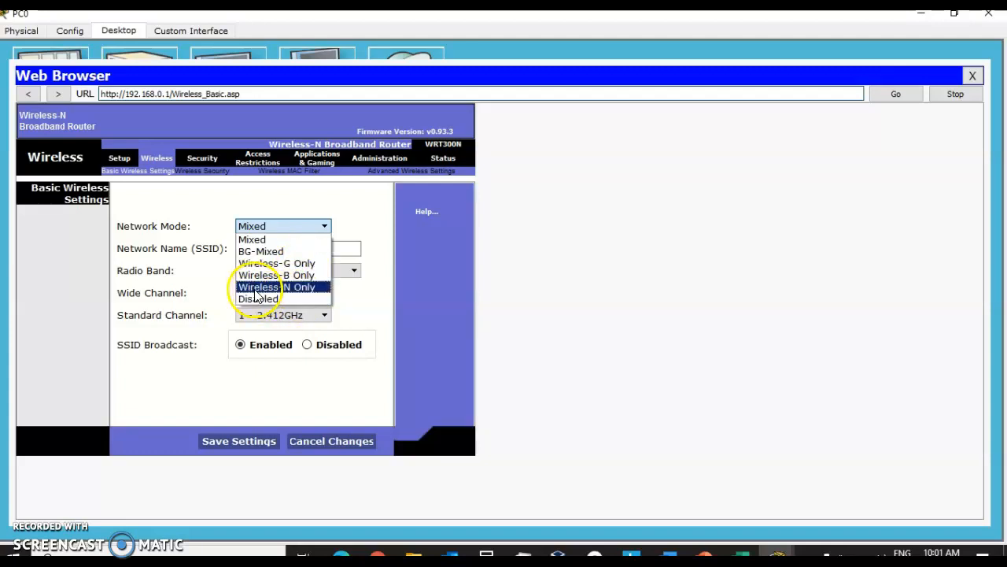
{"action": "left_click", "coordinate": [303, 290]}
Step: Rename the Network Name (SSID) to mynetwork and save the wireless settings
{"action": "left_click", "coordinate": [285, 250]}
{"action": "left_click_drag", "start_coordinate": [285, 251], "coordinate": [185, 243]}
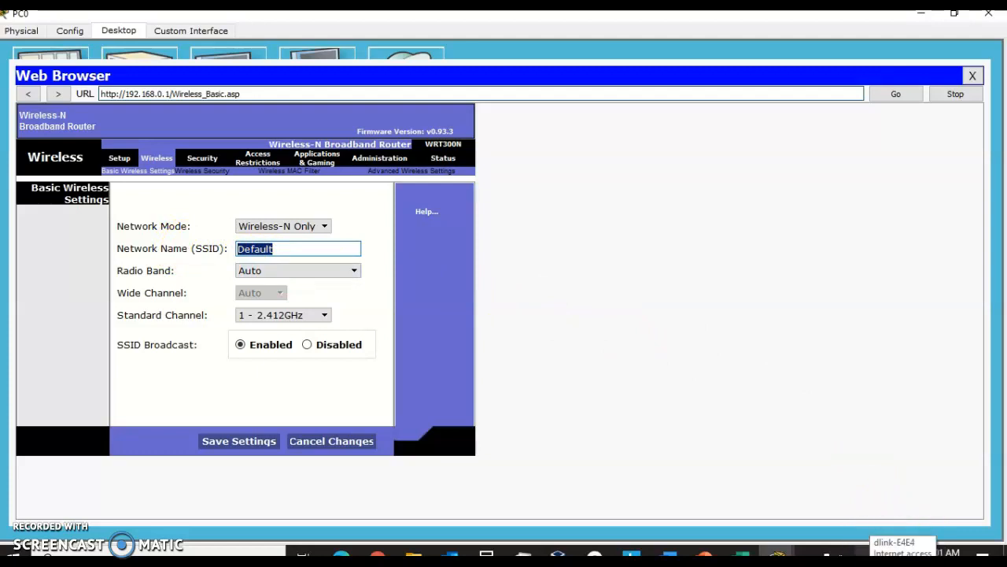
{"action": "left_click", "coordinate": [866, 556]}
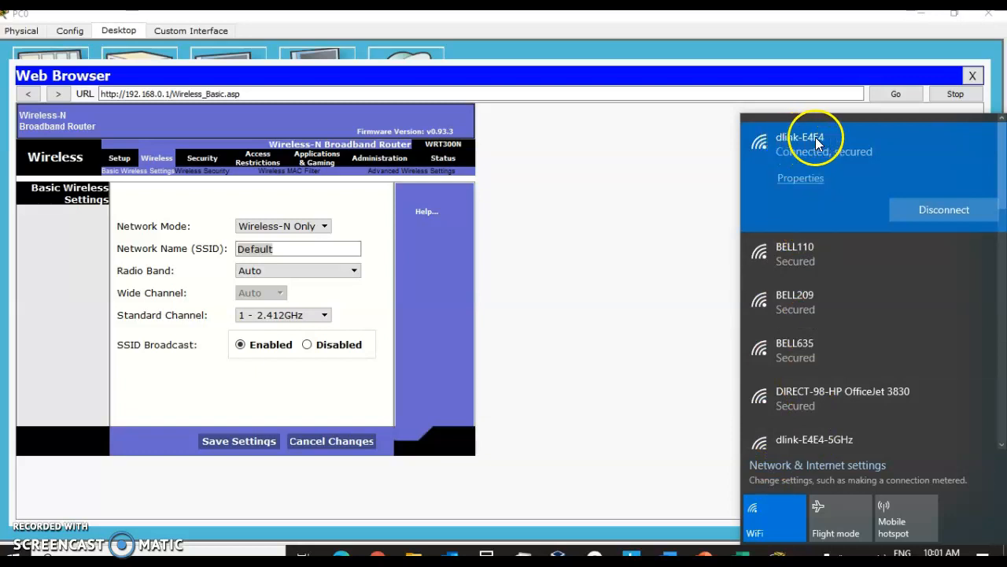
{"action": "left_click", "coordinate": [301, 250]}
{"action": "left_click_drag", "start_coordinate": [301, 250], "coordinate": [176, 231]}
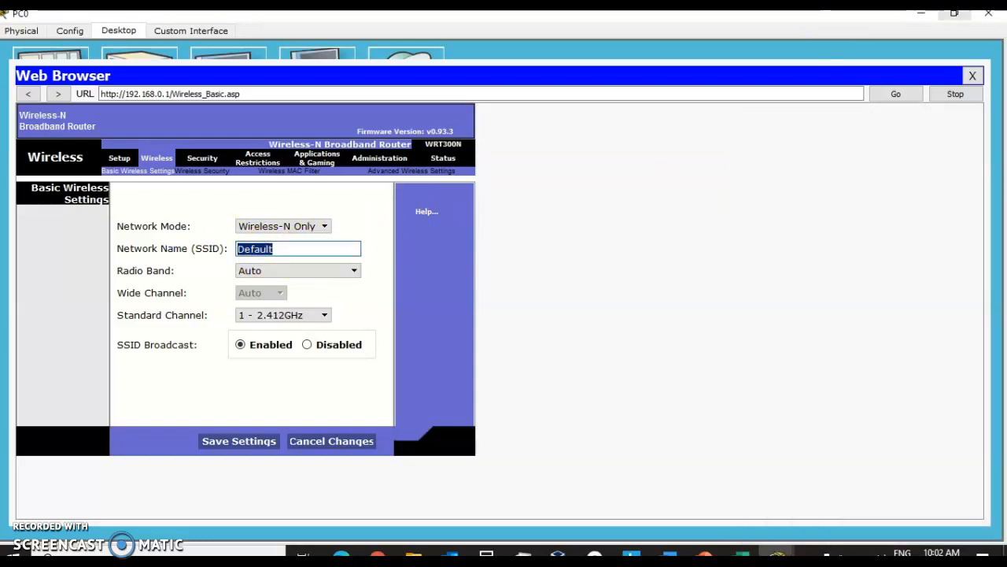
{"action": "type", "text": "mynetwork"}
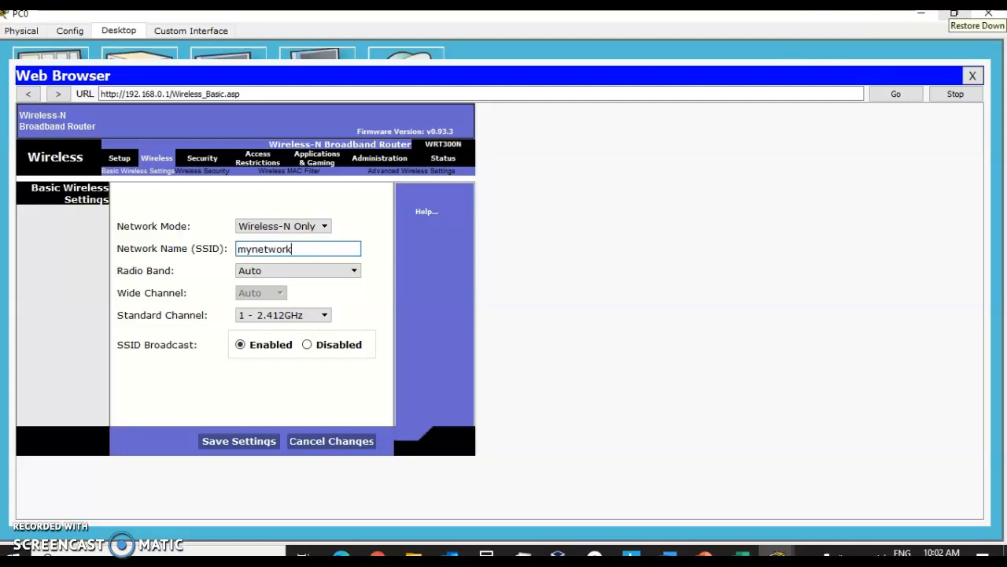
{"action": "left_click", "coordinate": [737, 168]}
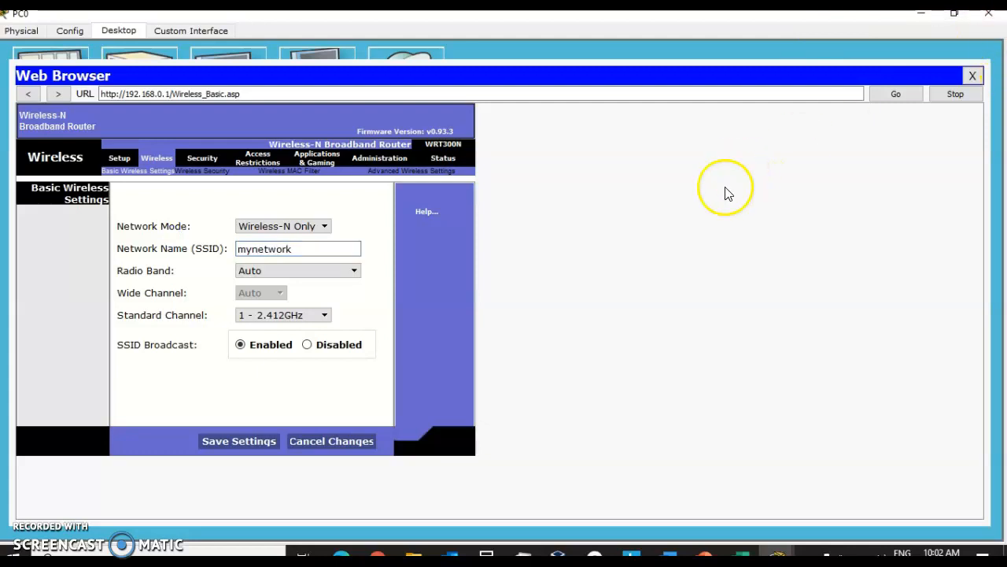
{"action": "left_click", "coordinate": [226, 443]}
{"action": "left_click", "coordinate": [226, 442]}
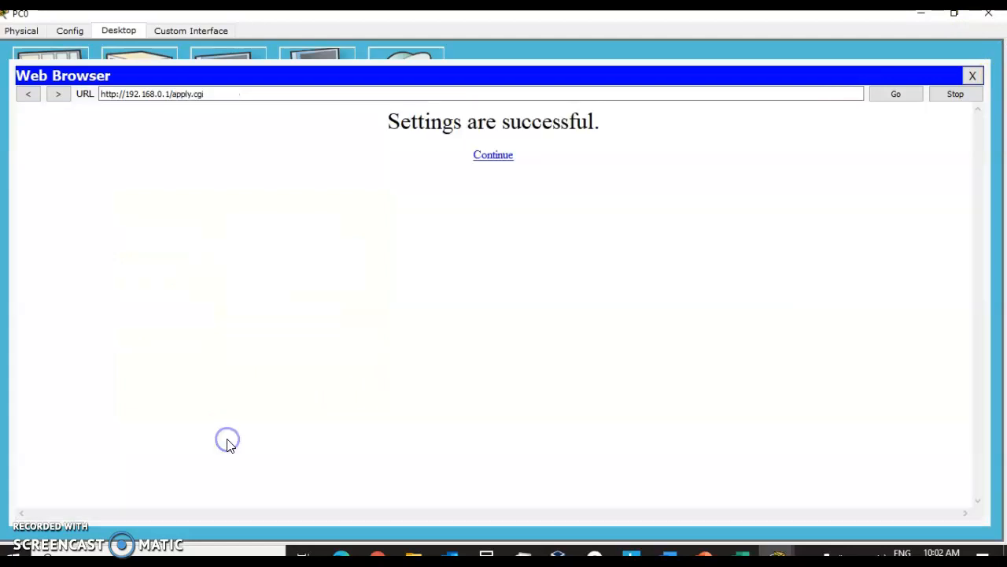
Step: Open the router's wireless security page and set Security Mode to WPA2 Personal
{"action": "left_click", "coordinate": [494, 156]}
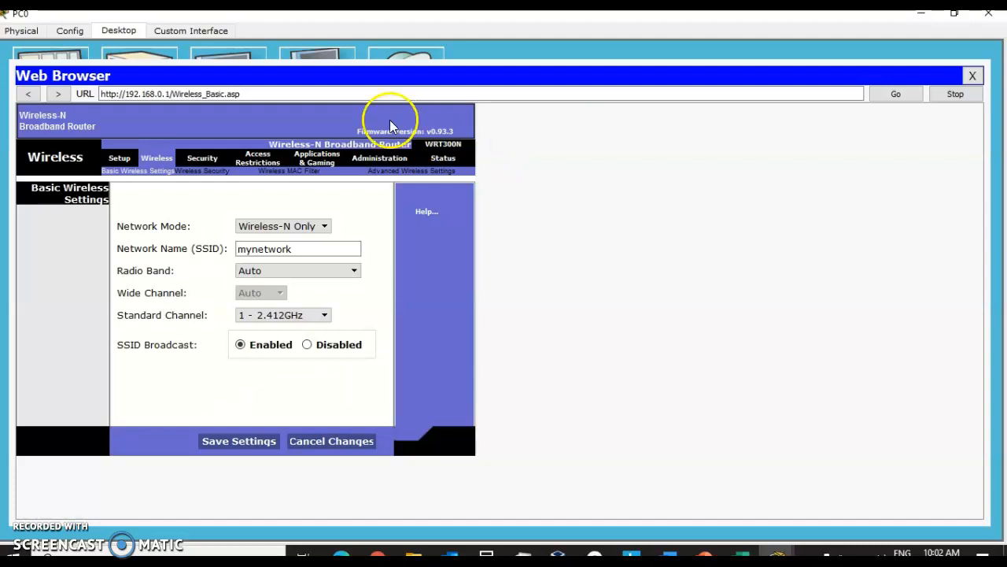
{"action": "left_click", "coordinate": [203, 176]}
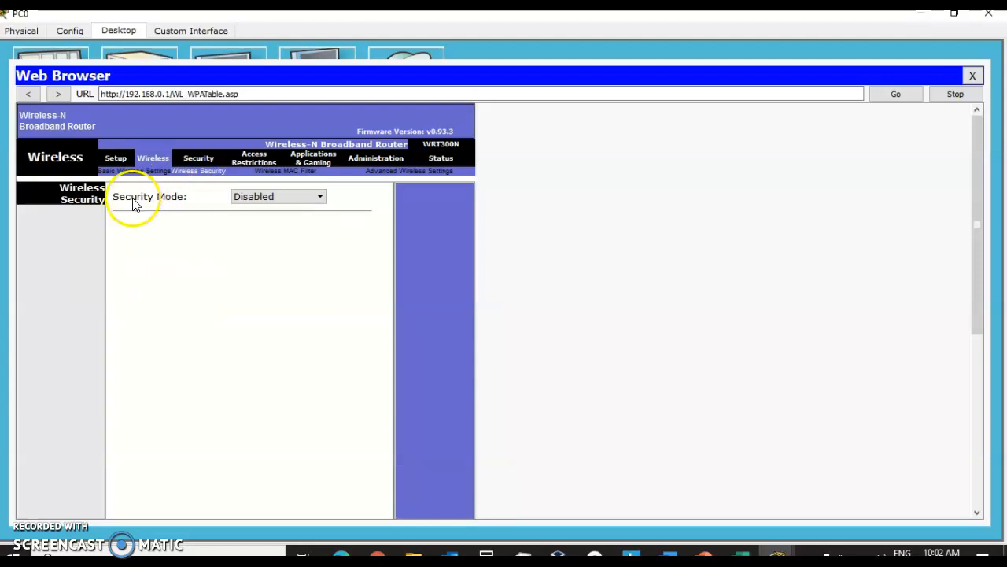
{"action": "left_click", "coordinate": [321, 196]}
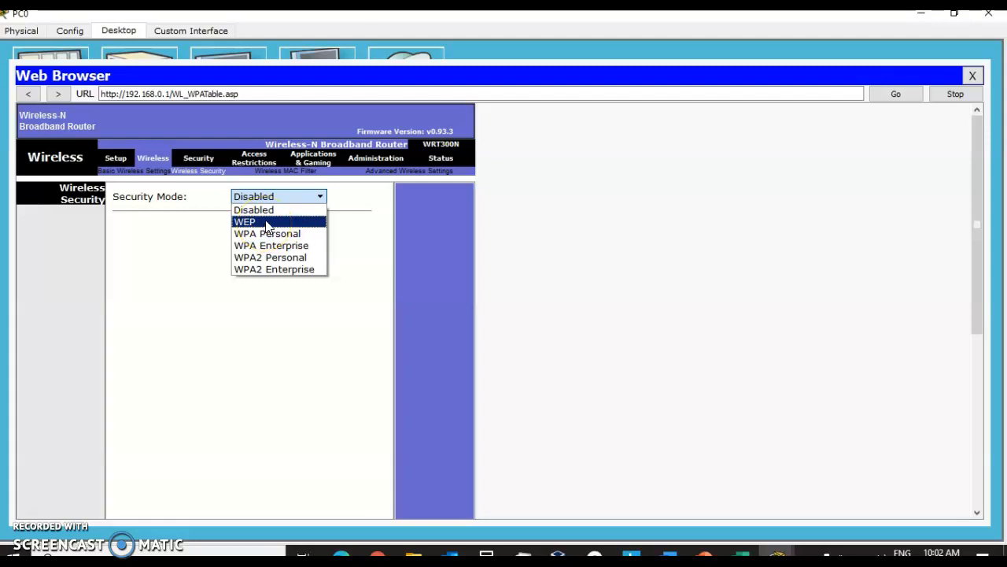
{"action": "left_click", "coordinate": [253, 226]}
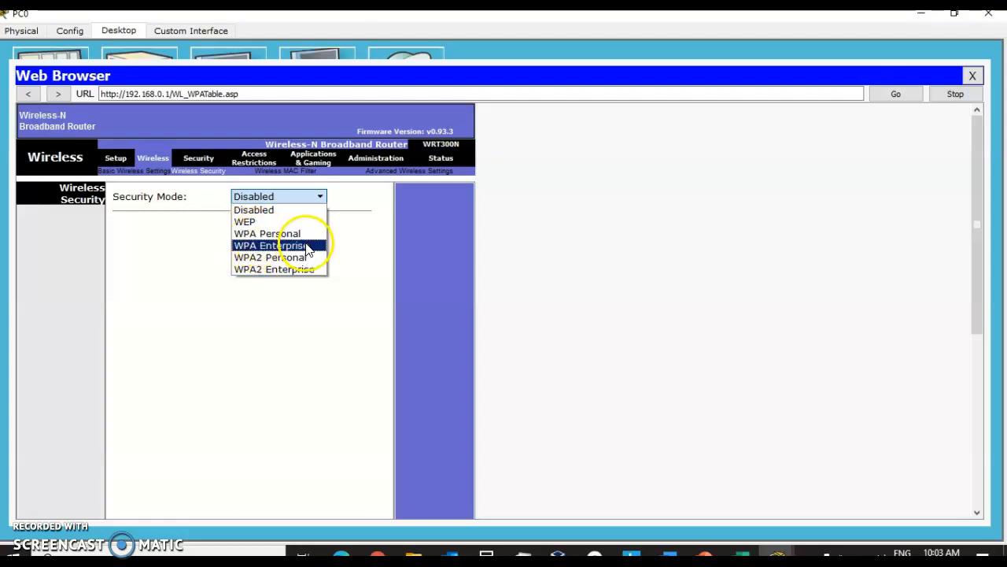
{"action": "left_click", "coordinate": [266, 257]}
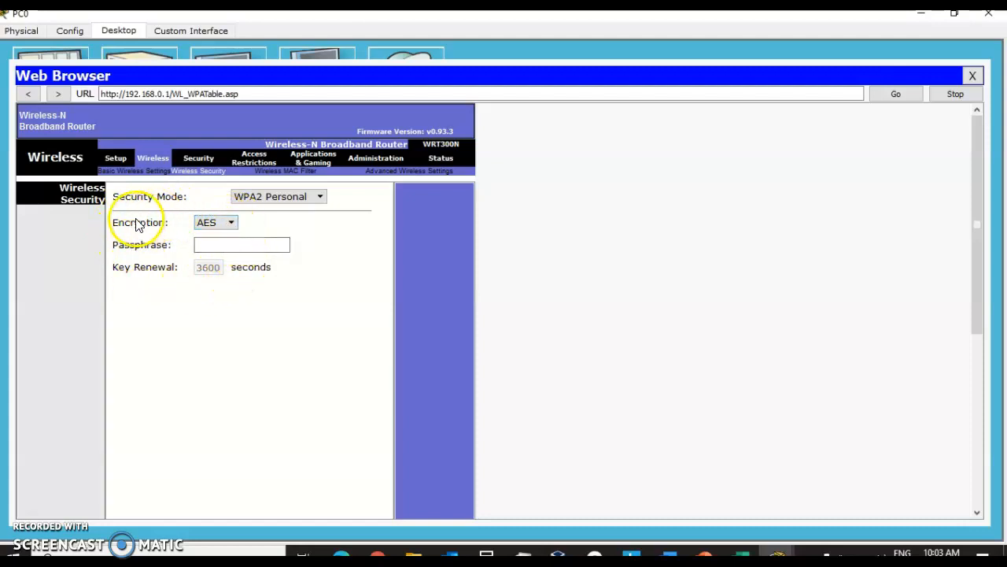
Step: Examine the Encryption options and keep AES selected
{"action": "left_click", "coordinate": [231, 223]}
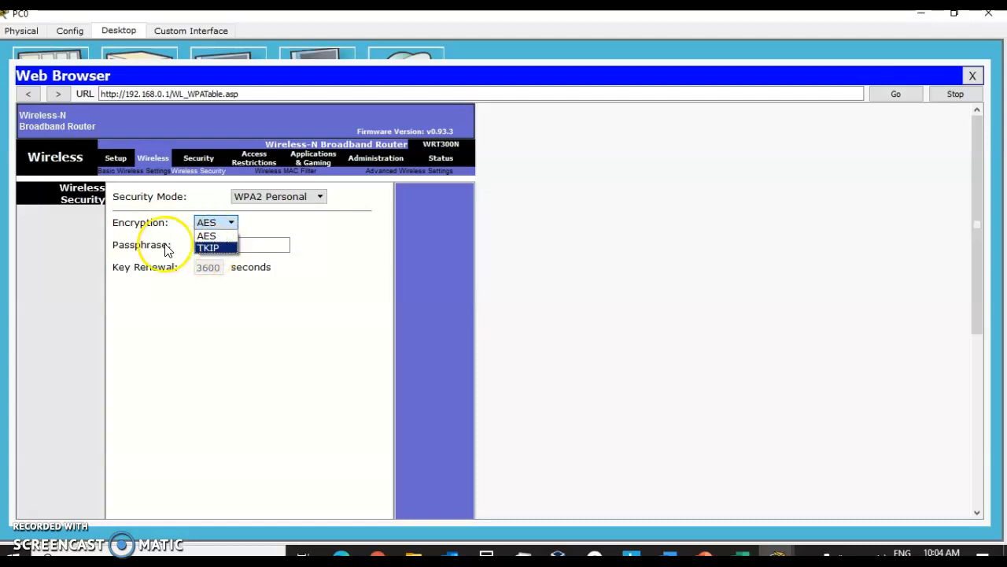
{"action": "left_click", "coordinate": [220, 237]}
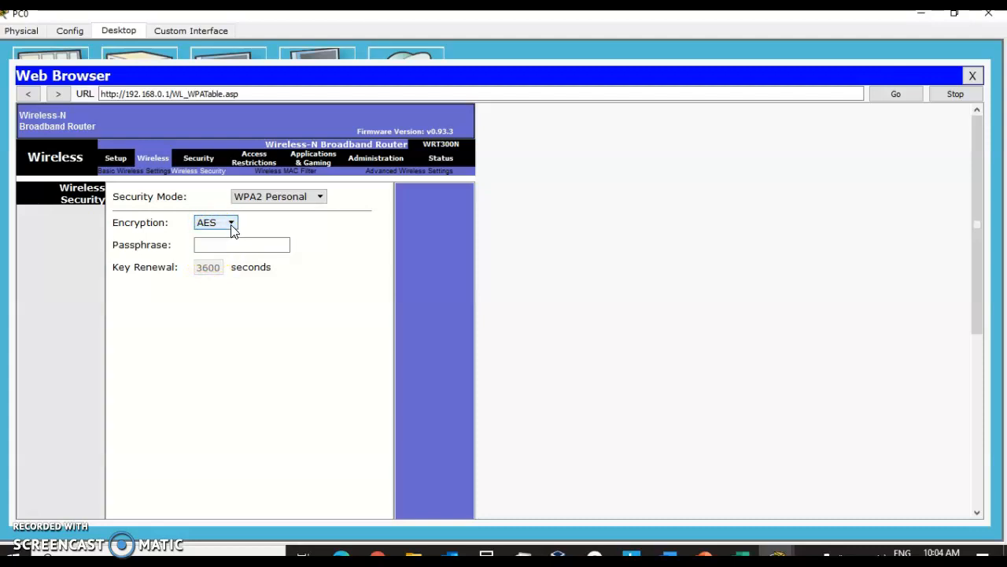
{"action": "left_click", "coordinate": [232, 224]}
{"action": "left_click", "coordinate": [233, 250]}
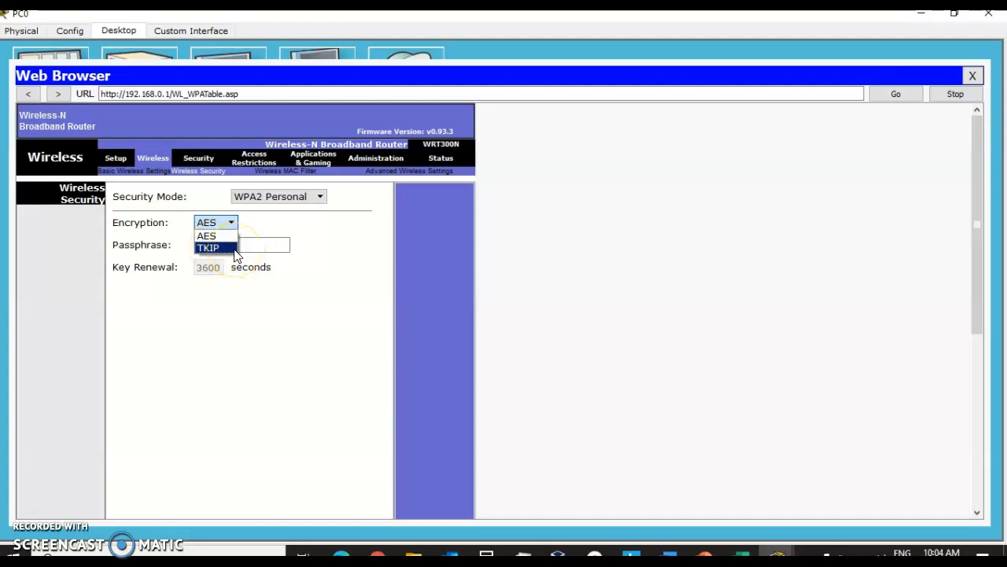
{"action": "left_click", "coordinate": [224, 238]}
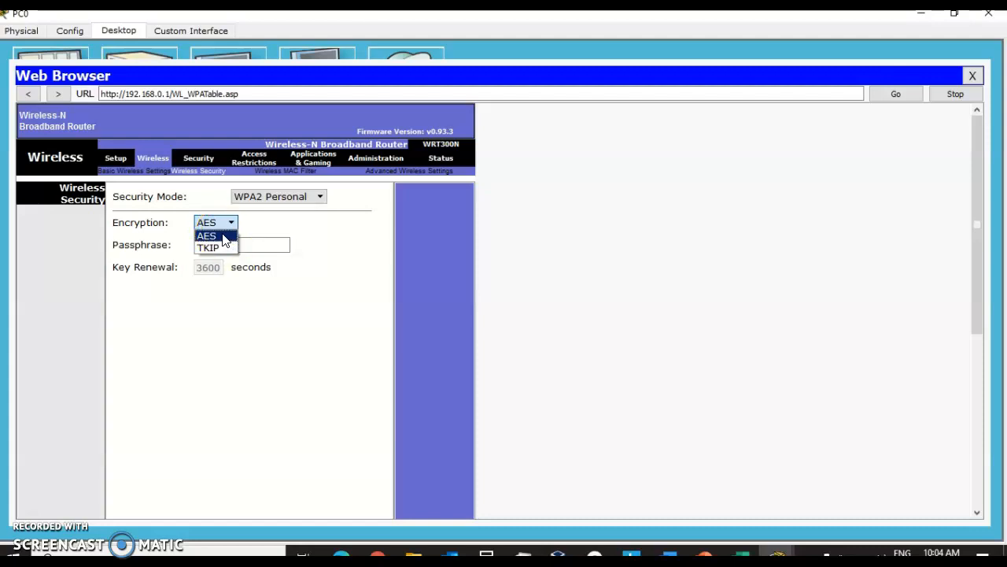
{"action": "left_click", "coordinate": [225, 237]}
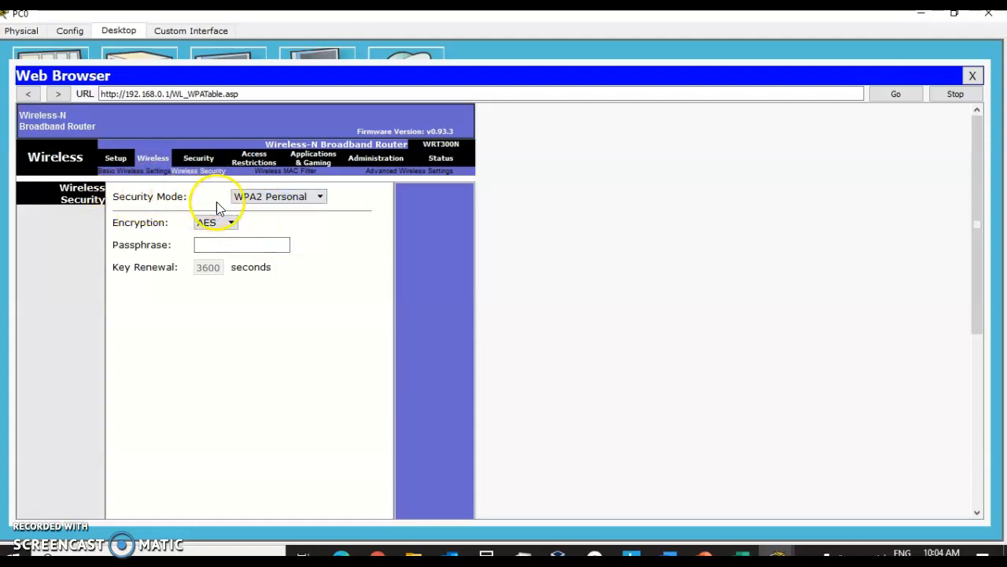
Step: Reselect WPA2 Personal, enter the wireless passphrase and save the wireless security settings
{"action": "left_click", "coordinate": [319, 198]}
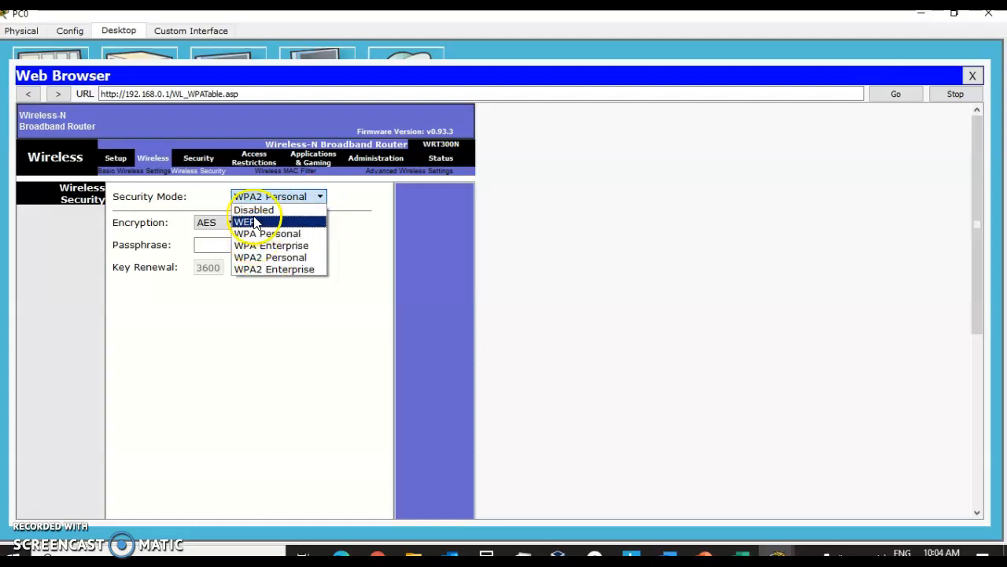
{"action": "left_click", "coordinate": [261, 263]}
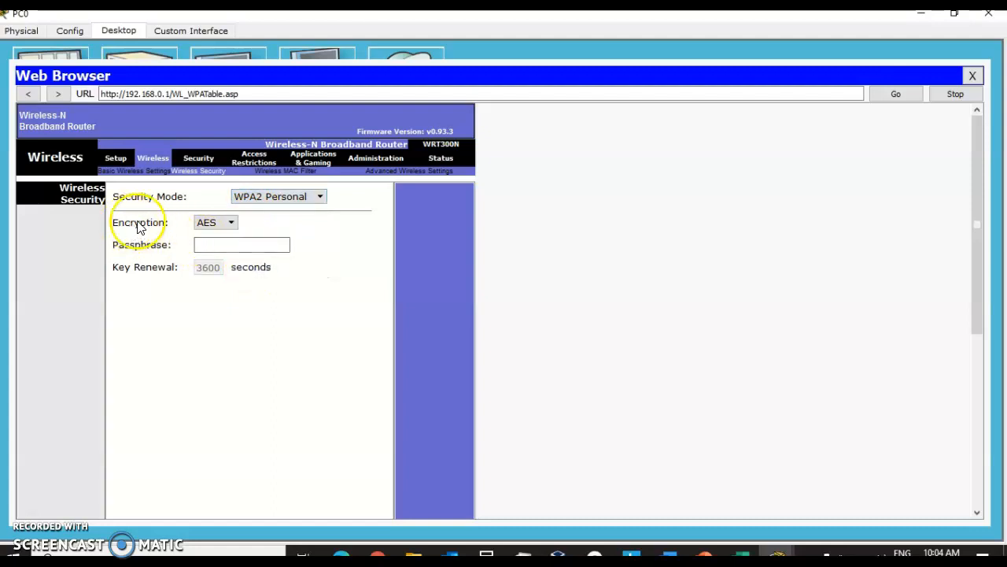
{"action": "left_click", "coordinate": [236, 245]}
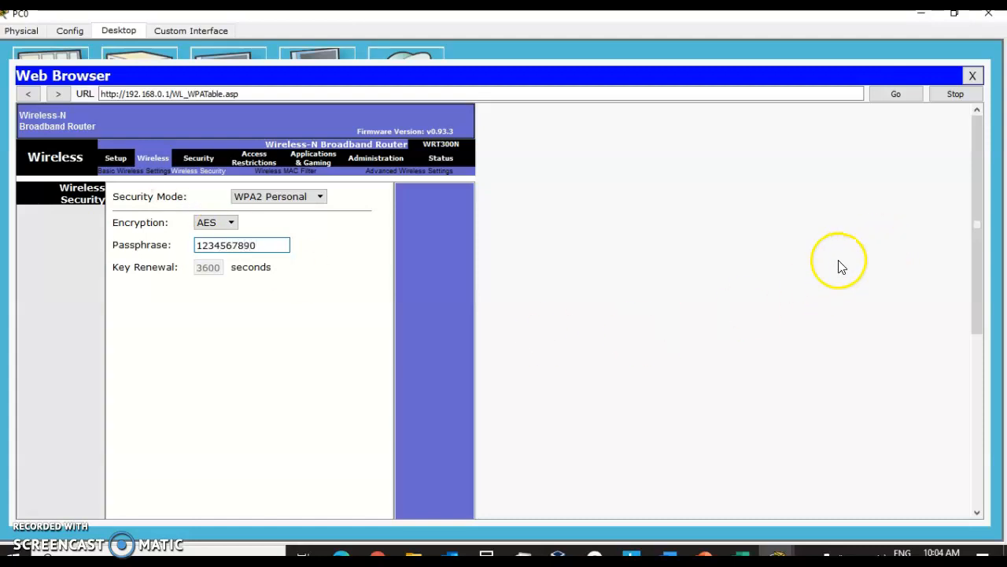
{"action": "scroll", "coordinate": [838, 272], "scroll_direction": "down", "scroll_amount": 2}
{"action": "scroll", "coordinate": [838, 272], "scroll_direction": "down", "scroll_amount": 3}
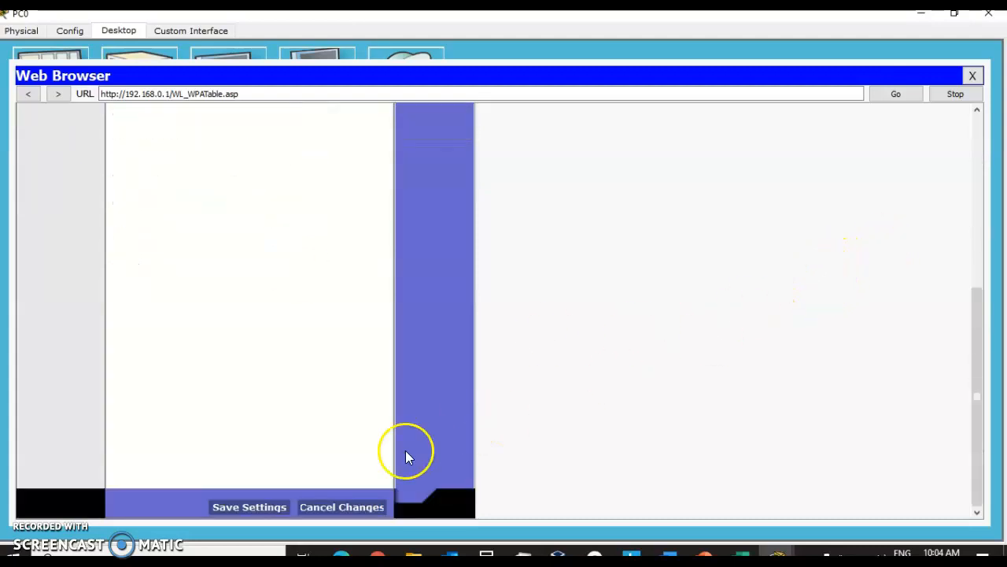
{"action": "left_click", "coordinate": [248, 507]}
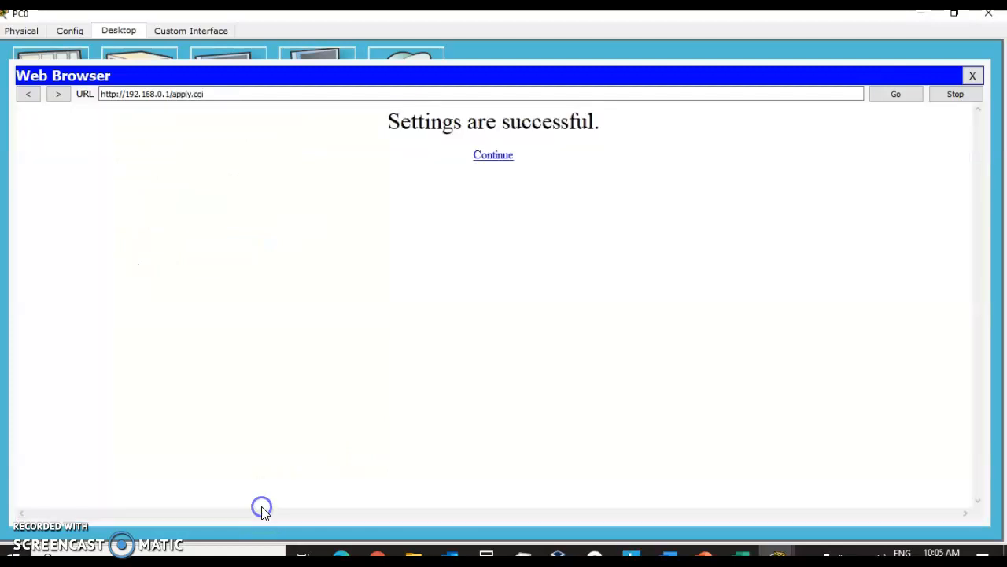
Step: Set the Standard Channel to 1 - 2.412GHz, save the basic wireless settings and close PC0's window
{"action": "left_click", "coordinate": [489, 155]}
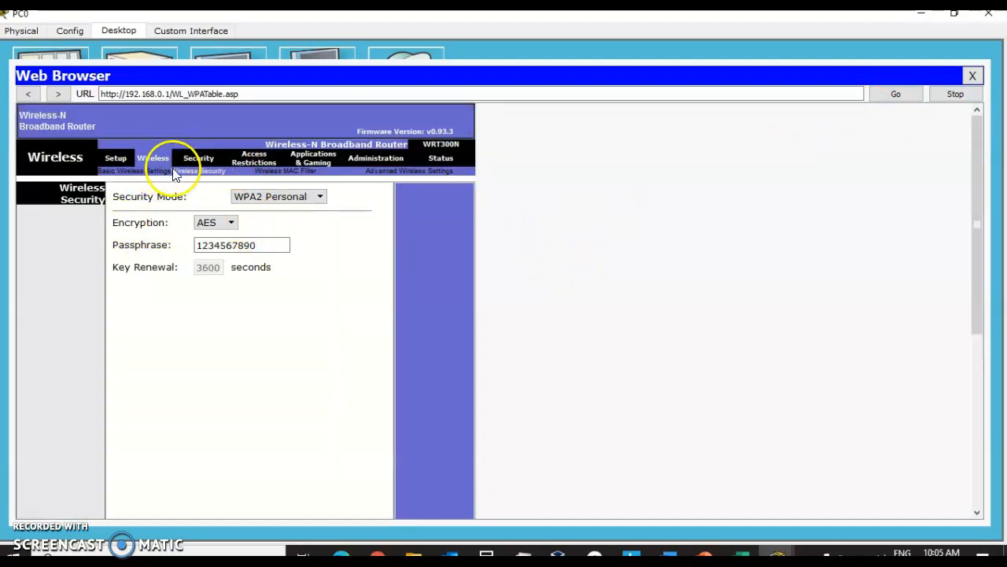
{"action": "left_click", "coordinate": [142, 171]}
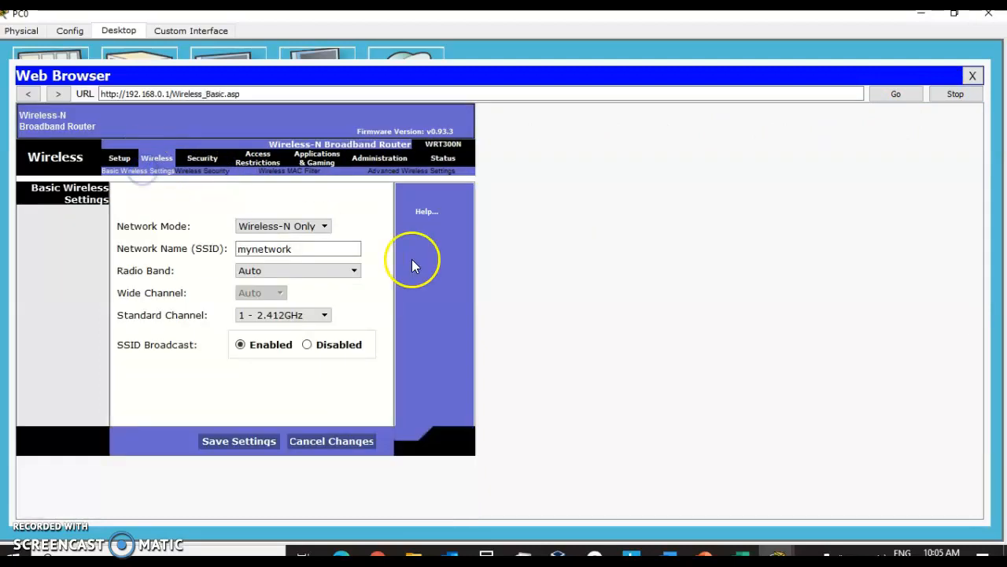
{"action": "left_click", "coordinate": [327, 228]}
{"action": "left_click", "coordinate": [291, 249]}
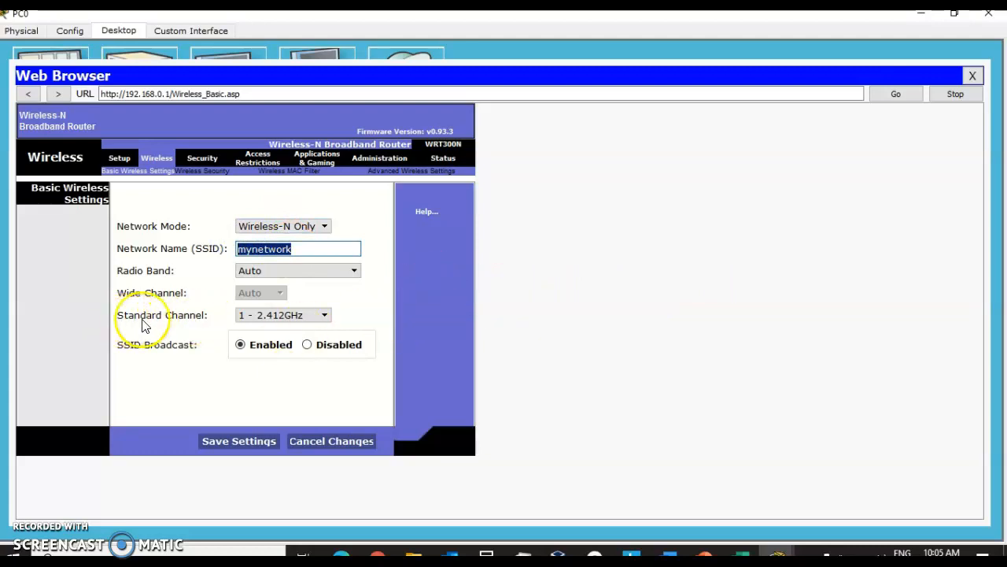
{"action": "left_click", "coordinate": [325, 315]}
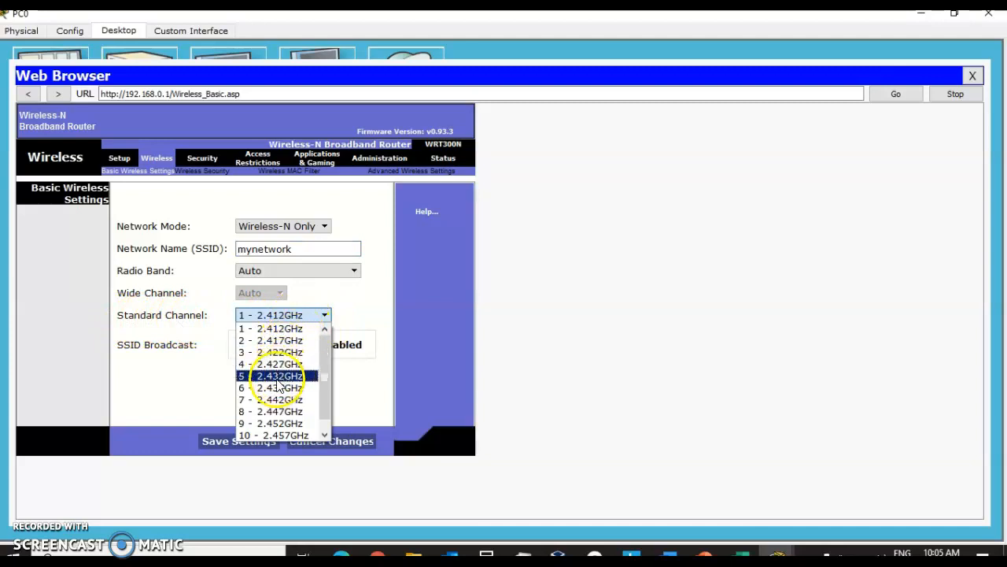
{"action": "scroll", "coordinate": [277, 384], "scroll_direction": "down", "scroll_amount": 1}
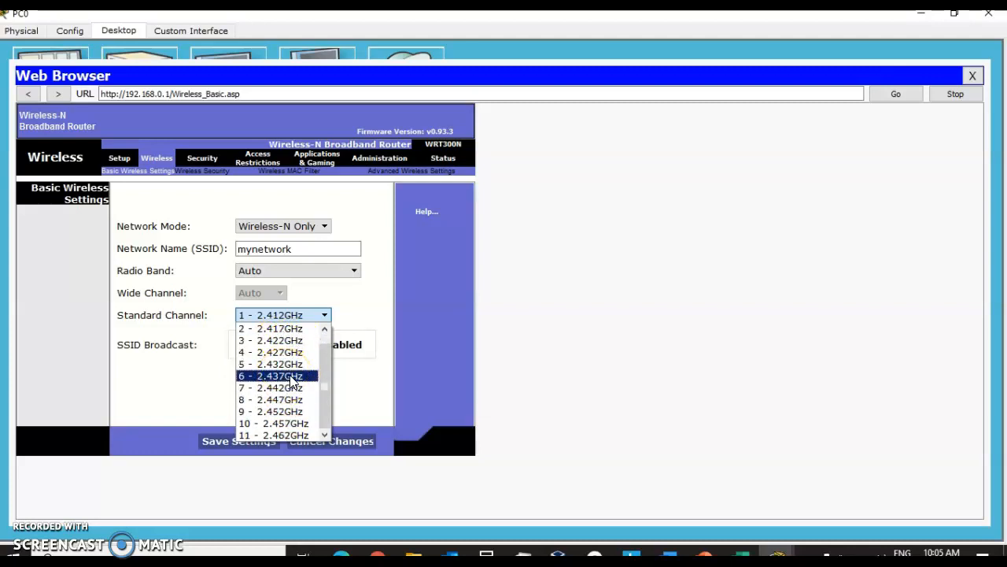
{"action": "scroll", "coordinate": [293, 380], "scroll_direction": "up", "scroll_amount": 1}
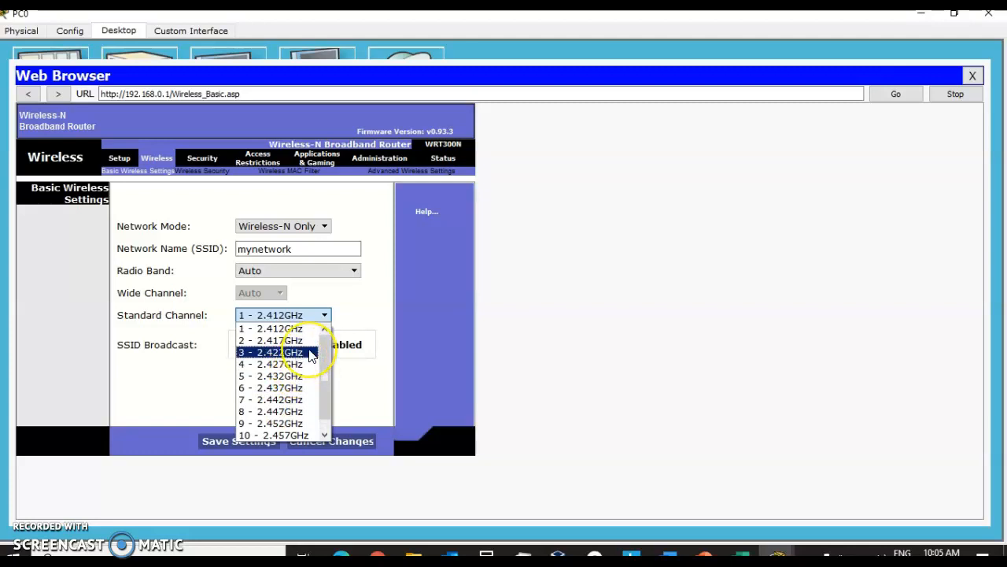
{"action": "scroll", "coordinate": [311, 356], "scroll_direction": "down", "scroll_amount": 1}
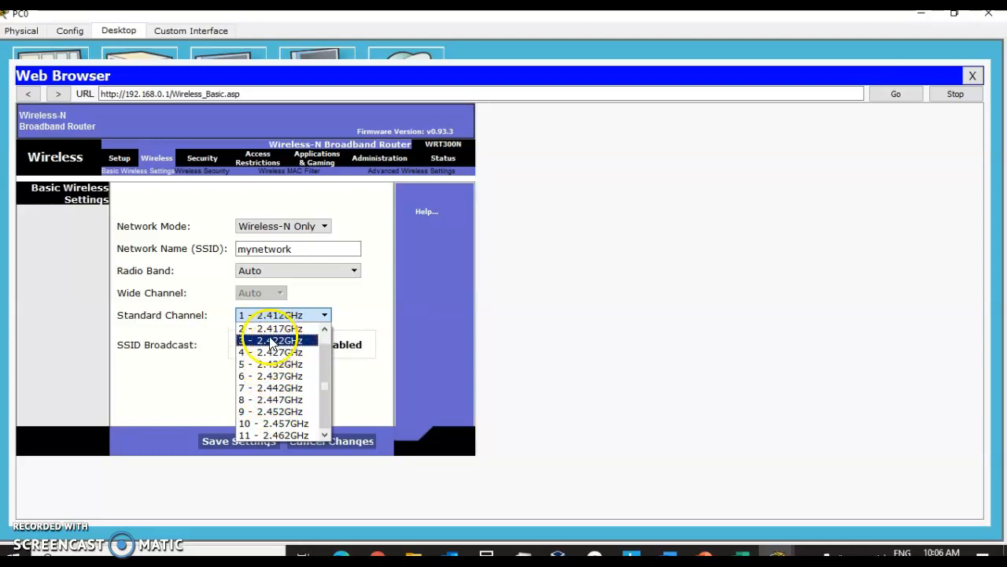
{"action": "scroll", "coordinate": [269, 356], "scroll_direction": "up", "scroll_amount": 1}
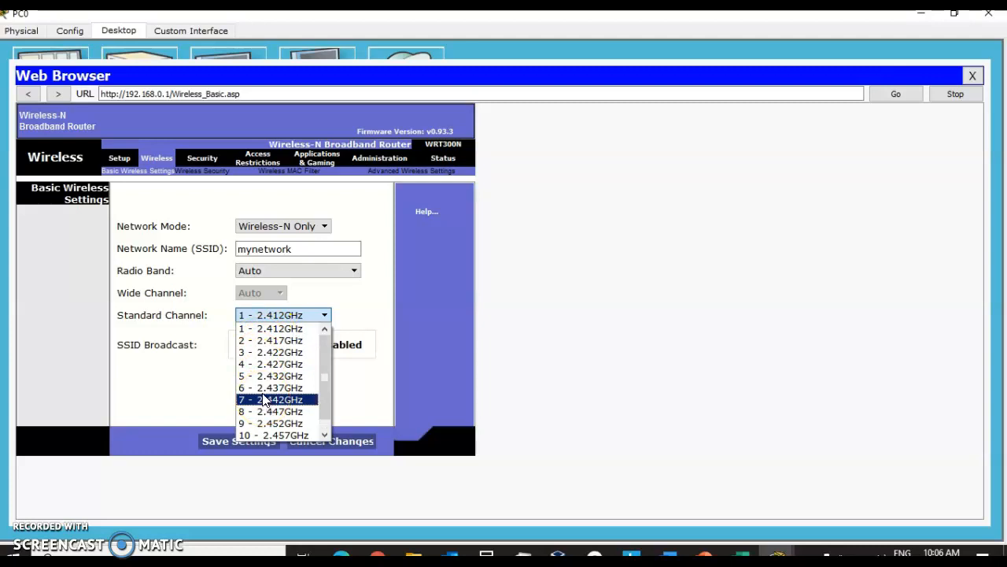
{"action": "left_click", "coordinate": [269, 330]}
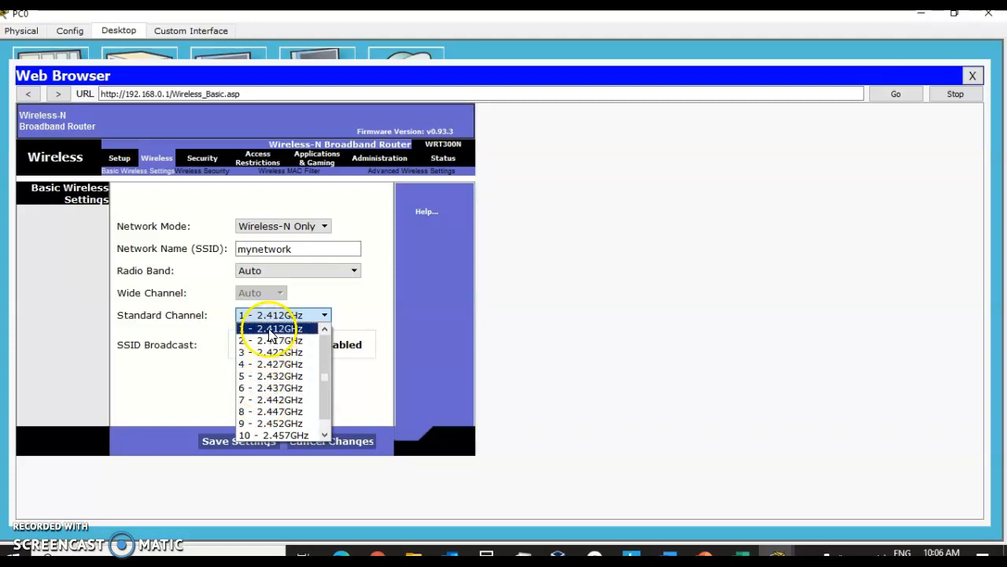
{"action": "left_click", "coordinate": [269, 331]}
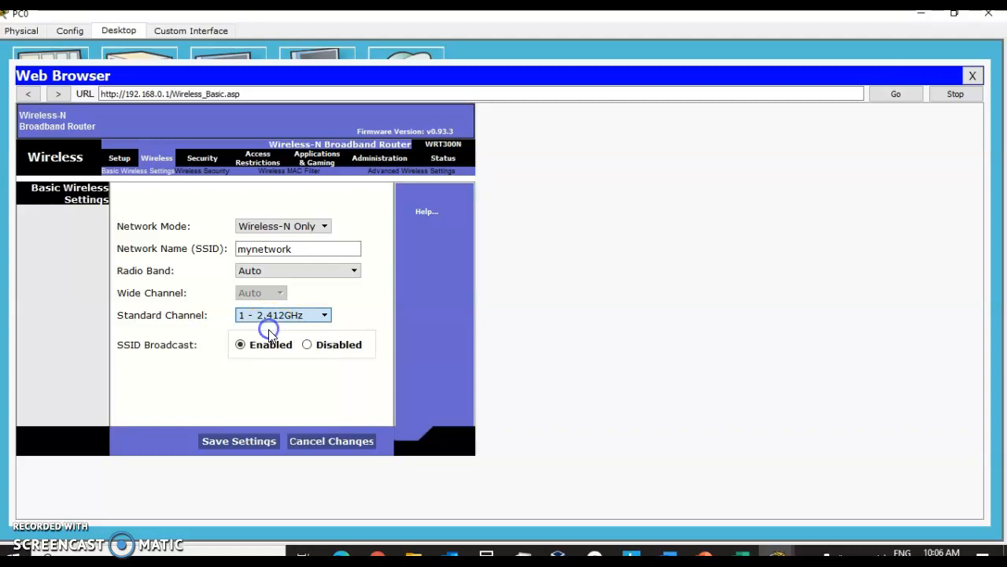
{"action": "left_click", "coordinate": [249, 445]}
{"action": "left_click", "coordinate": [507, 157]}
{"action": "left_click", "coordinate": [972, 76]}
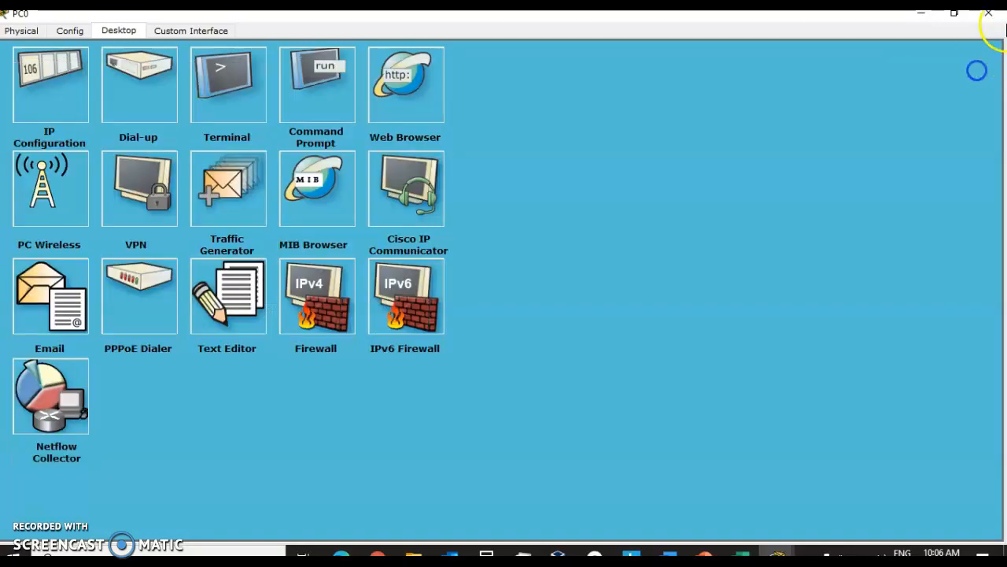
{"action": "left_click", "coordinate": [989, 13]}
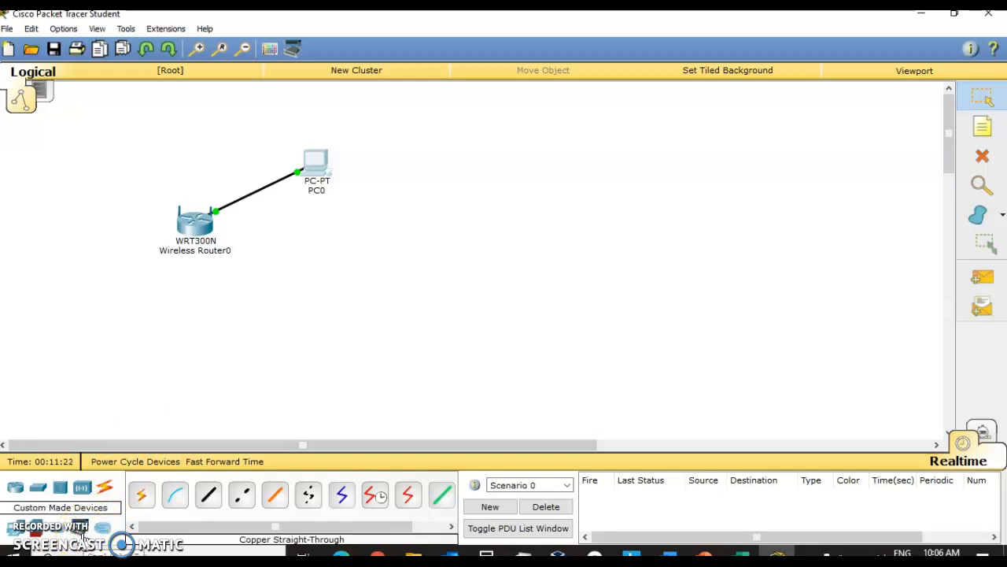
Step: Add a Wireless PC from End Devices to the workspace, right of PC0
{"action": "left_click", "coordinate": [83, 534]}
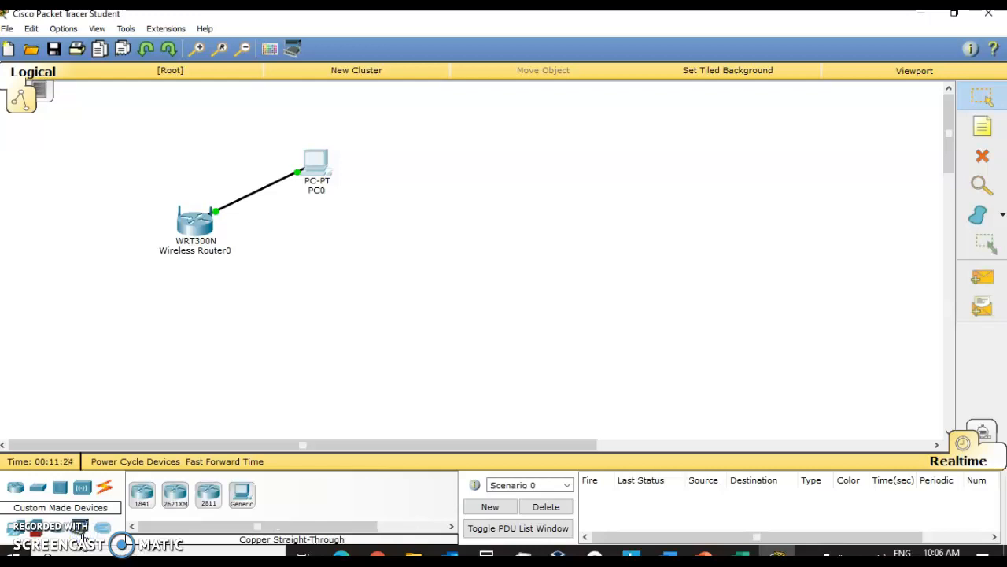
{"action": "left_click", "coordinate": [244, 494]}
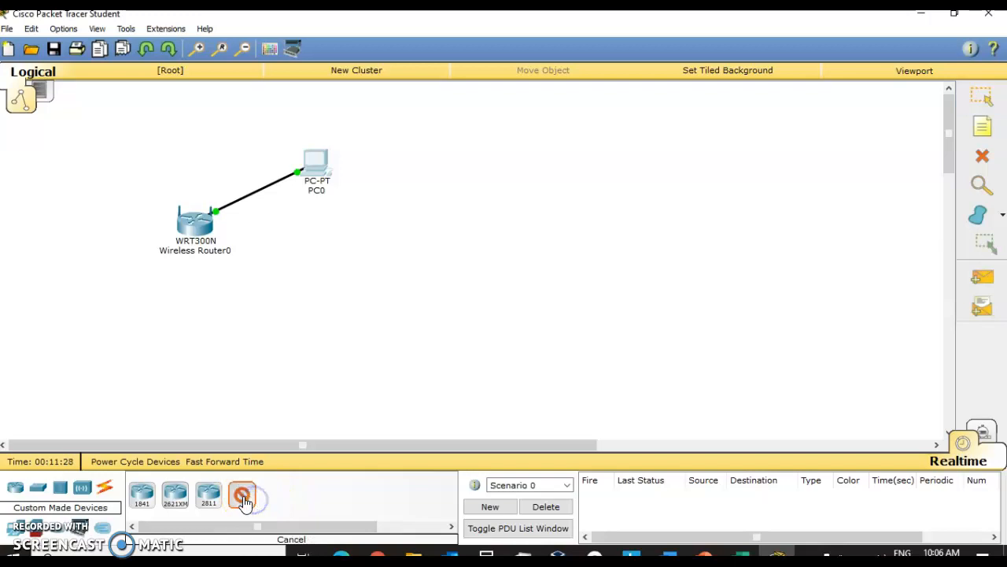
{"action": "left_click", "coordinate": [545, 220]}
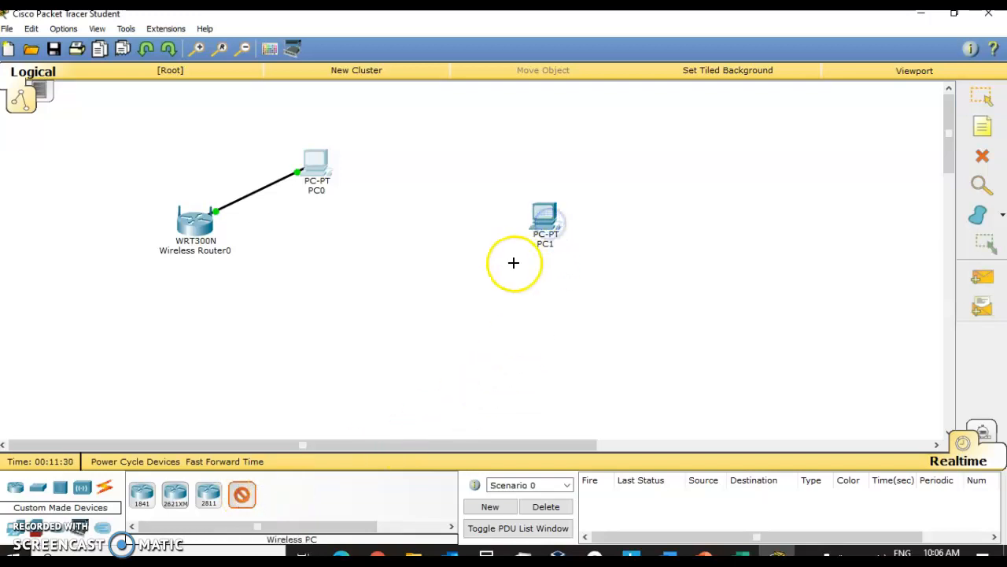
Step: Open the new wireless PC to view its Desktop, close it and move the PC below the router
{"action": "left_click", "coordinate": [982, 97]}
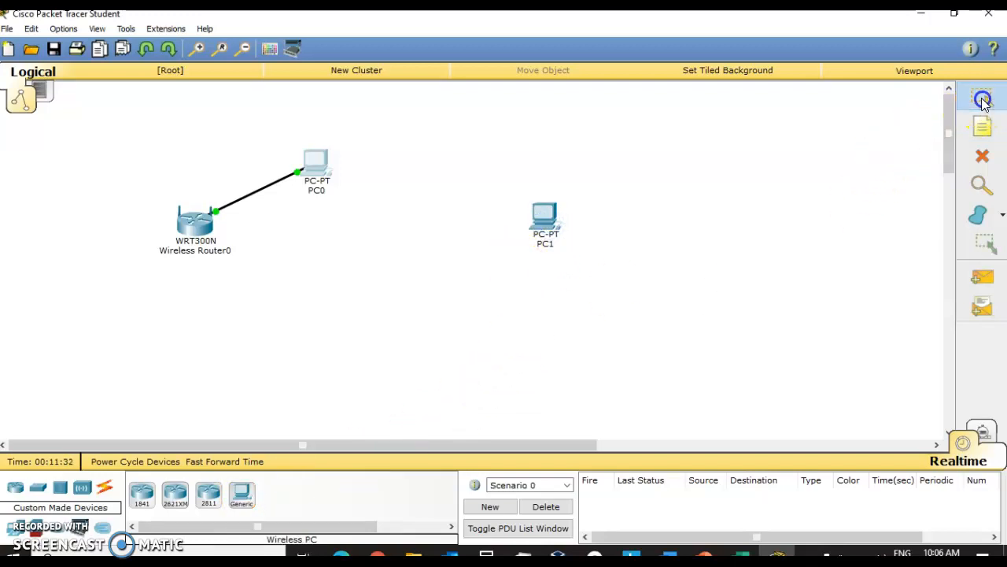
{"action": "left_click", "coordinate": [548, 220]}
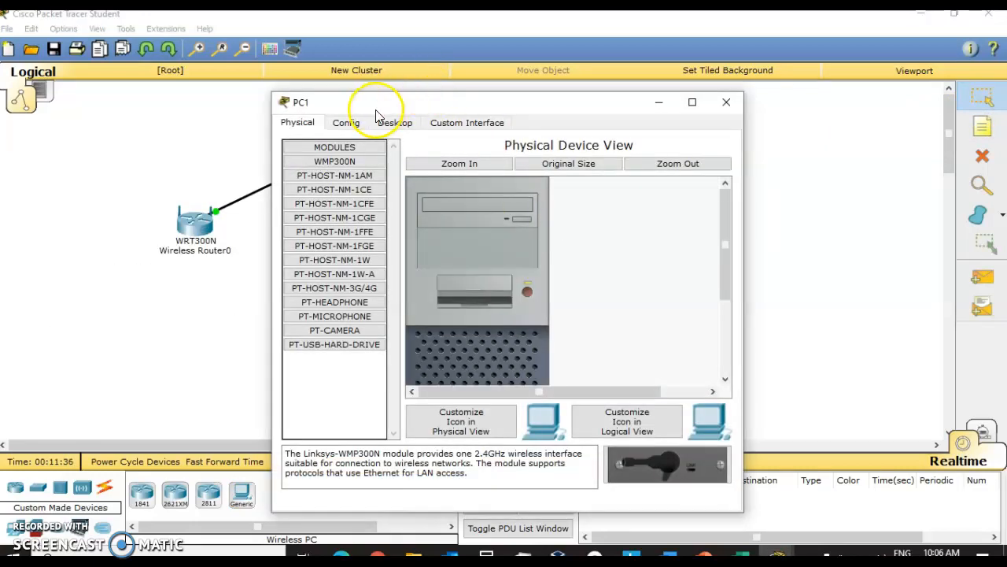
{"action": "left_click", "coordinate": [387, 122]}
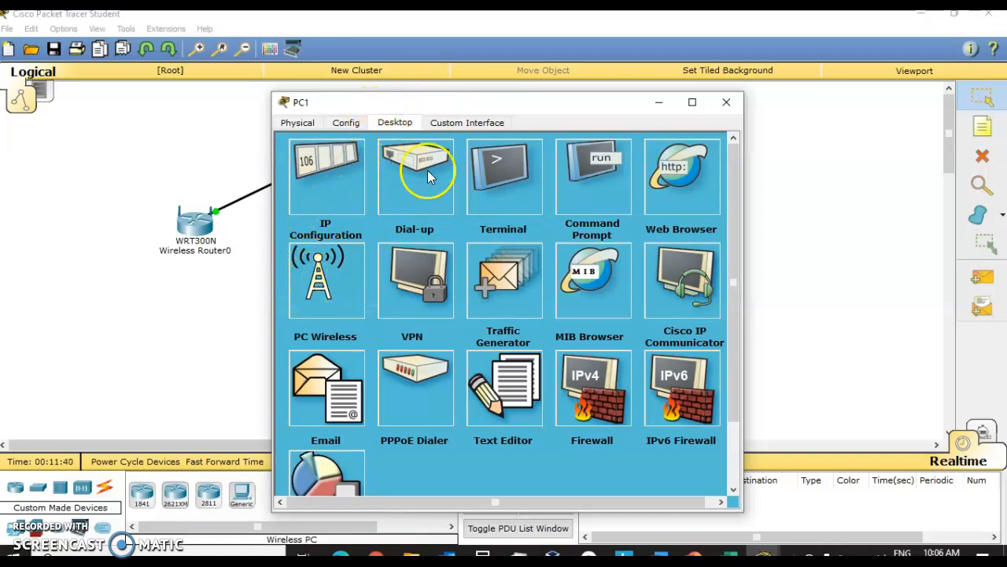
{"action": "left_click_drag", "start_coordinate": [461, 107], "coordinate": [504, 126]}
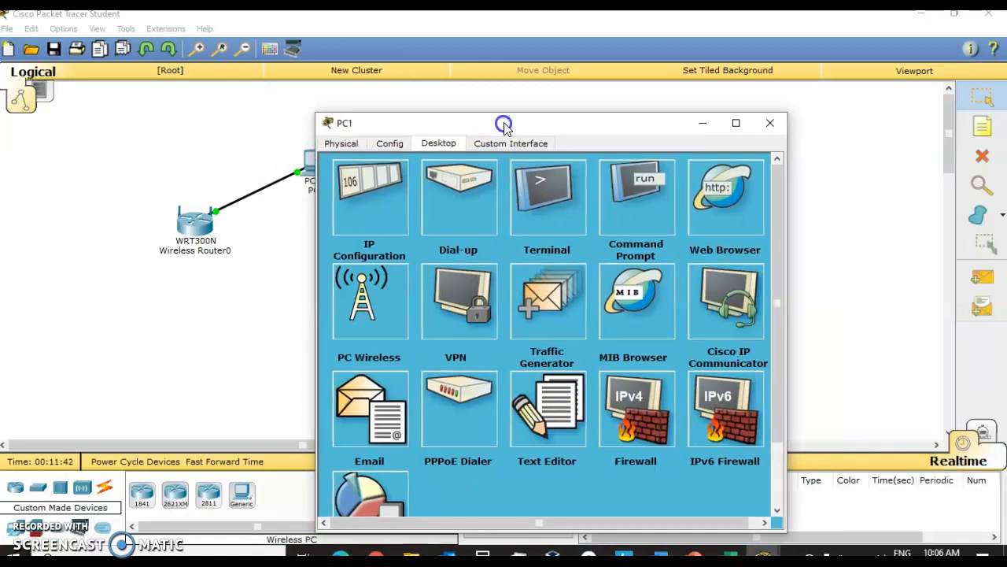
{"action": "left_click", "coordinate": [769, 124]}
{"action": "left_click_drag", "start_coordinate": [546, 231], "coordinate": [189, 375]}
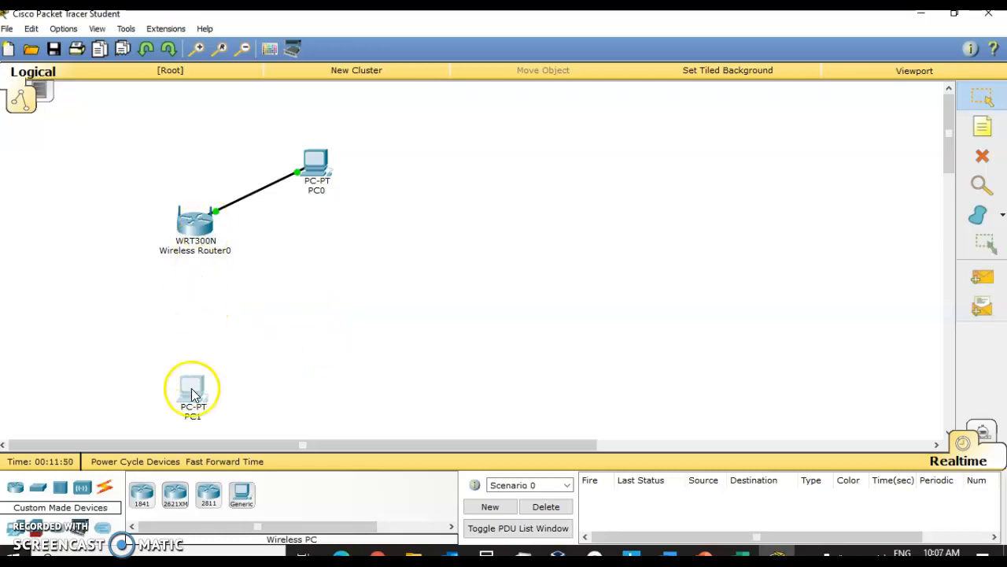
Step: Open the wireless PC1's PC Wireless utility and switch to its Connect section
{"action": "left_click", "coordinate": [193, 393]}
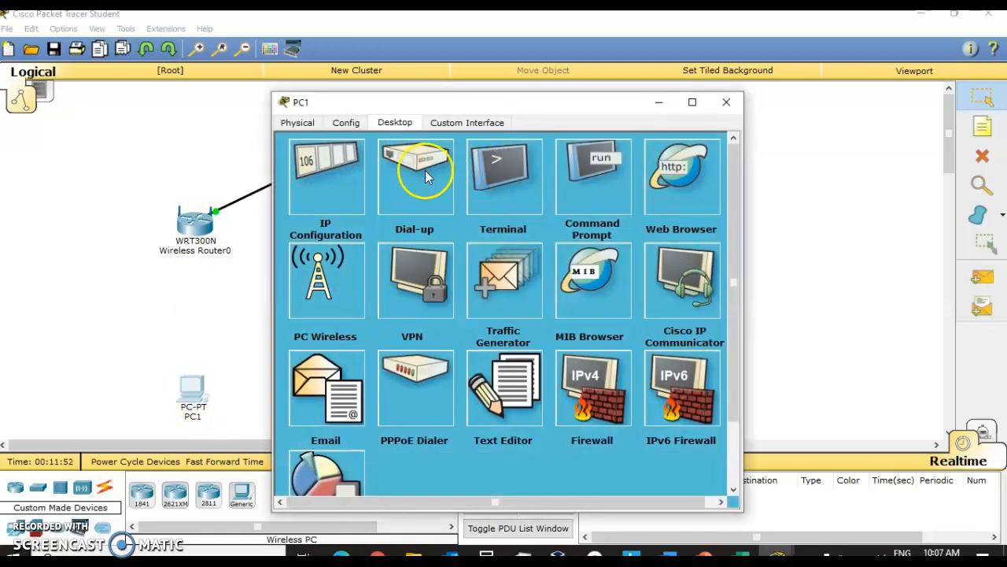
{"action": "left_click_drag", "start_coordinate": [465, 103], "coordinate": [649, 79]}
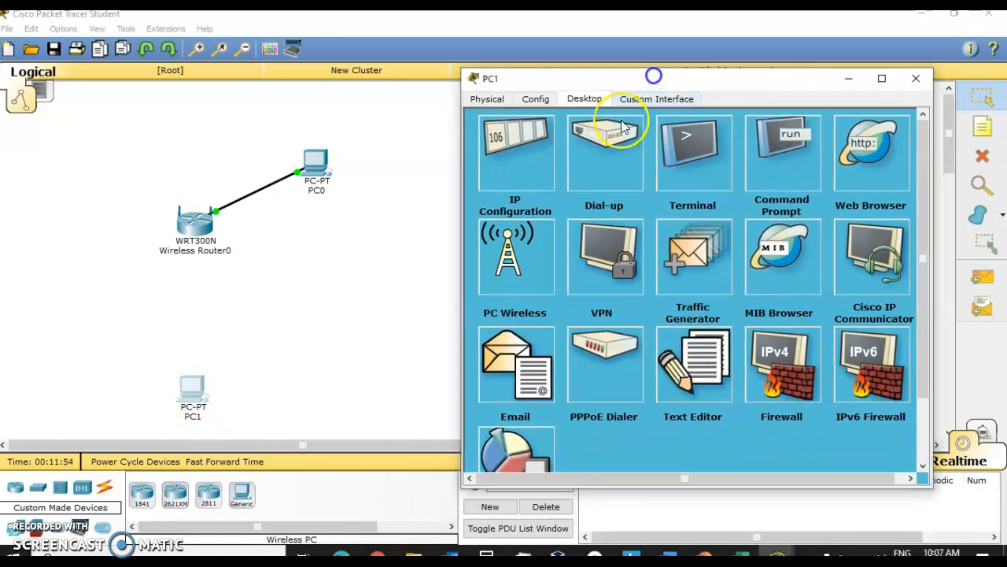
{"action": "left_click", "coordinate": [513, 246]}
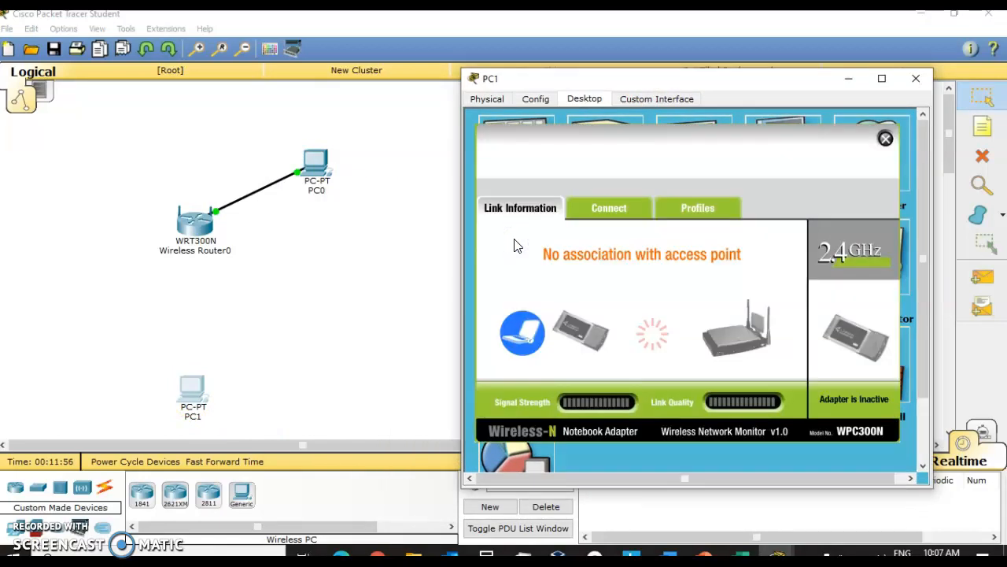
{"action": "left_click", "coordinate": [621, 207]}
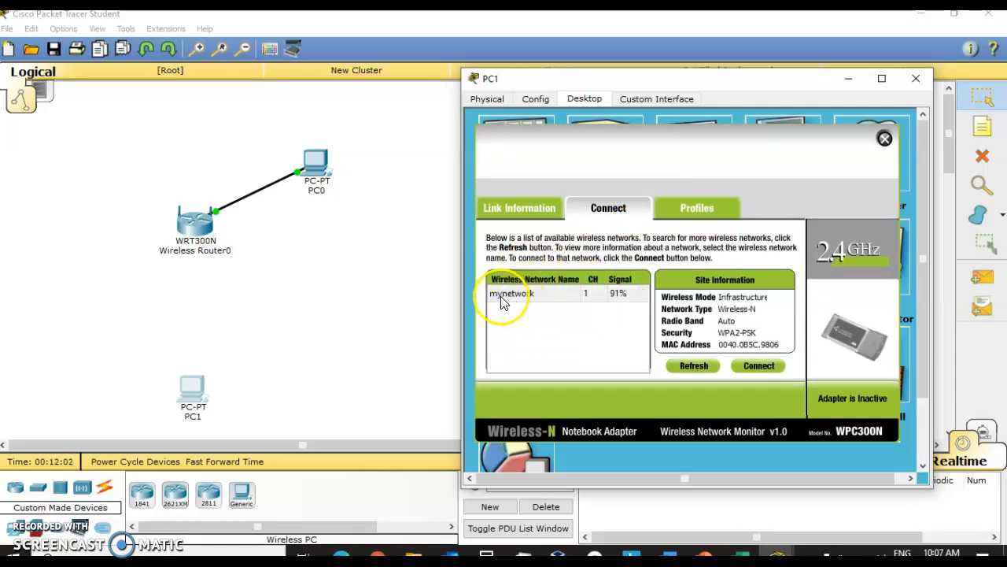
Step: Connect PC1 to the mynetwork wireless network using WPA2-Personal, entering the network's pre-shared key
{"action": "left_click", "coordinate": [507, 296]}
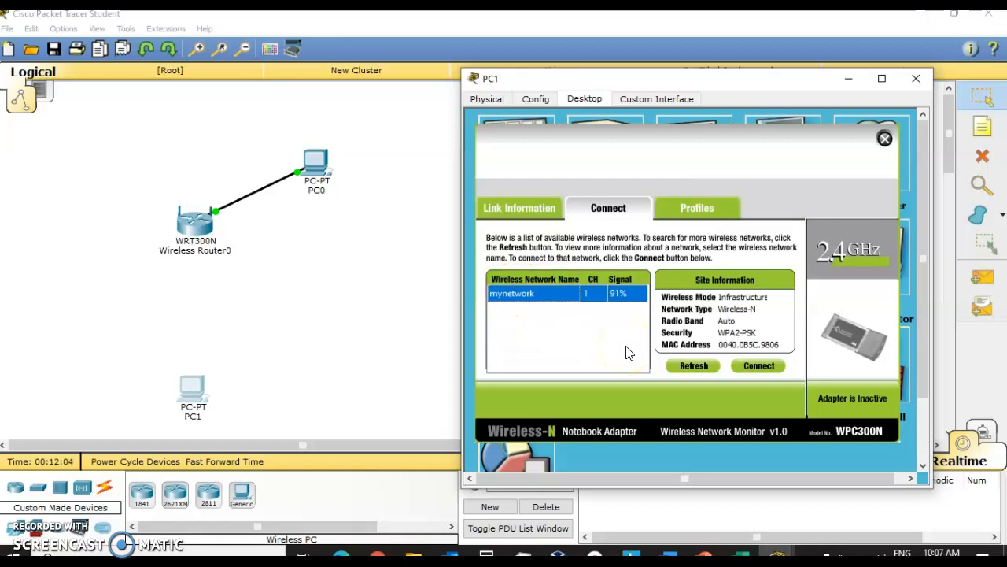
{"action": "left_click", "coordinate": [759, 366]}
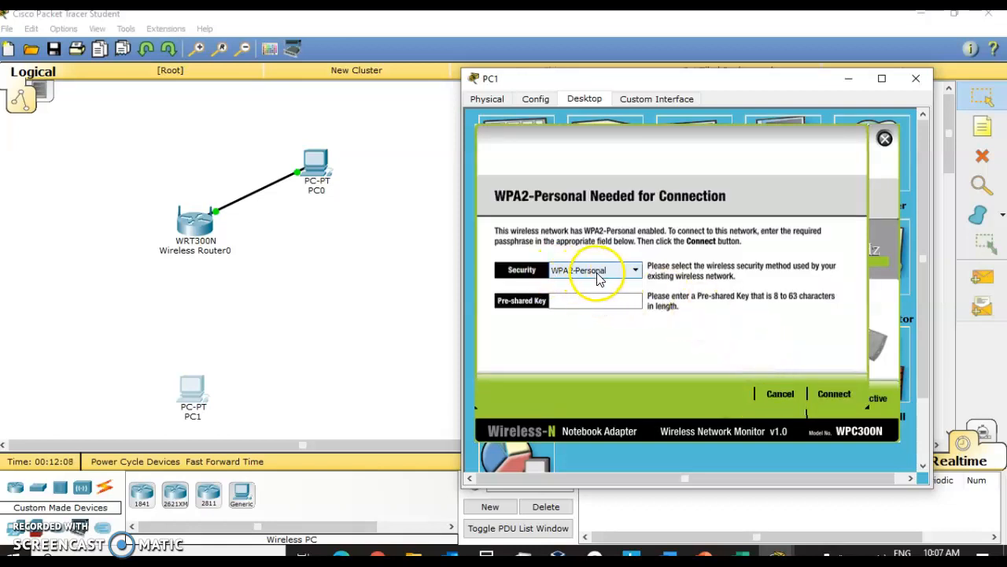
{"action": "left_click", "coordinate": [591, 300]}
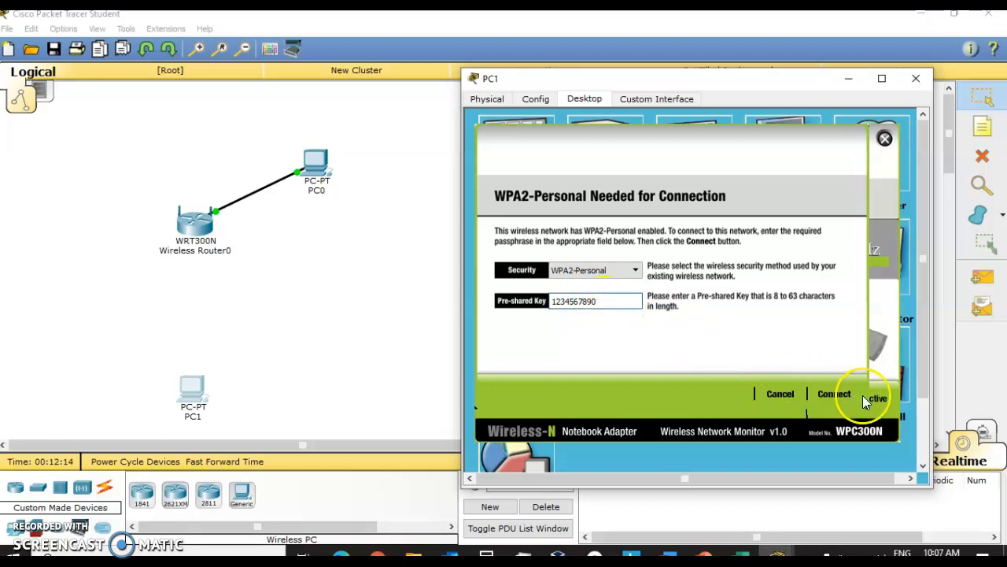
{"action": "left_click", "coordinate": [833, 393]}
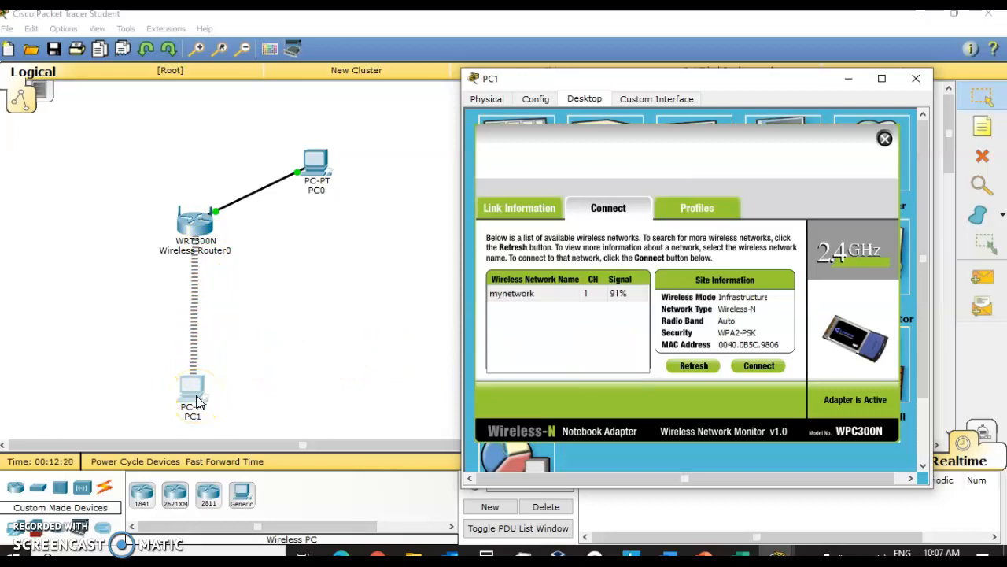
Step: Close PC1's configuration window
{"action": "left_click", "coordinate": [212, 224]}
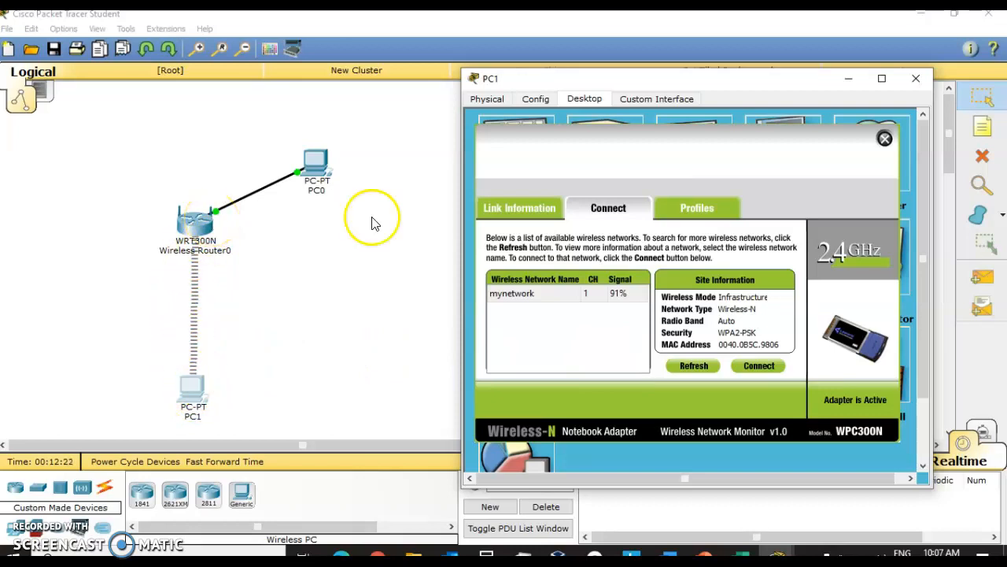
{"action": "left_click", "coordinate": [914, 82]}
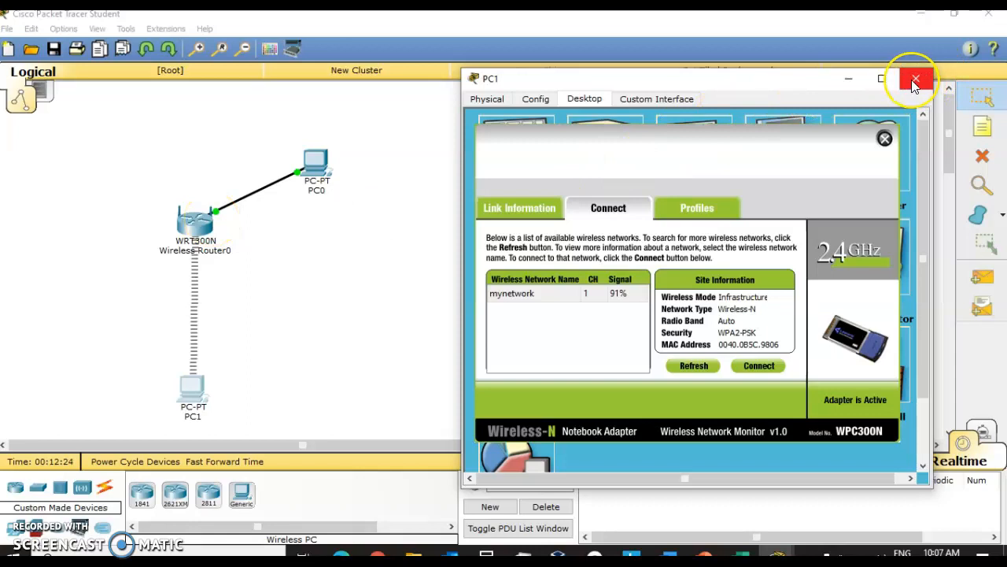
{"action": "left_click", "coordinate": [916, 80]}
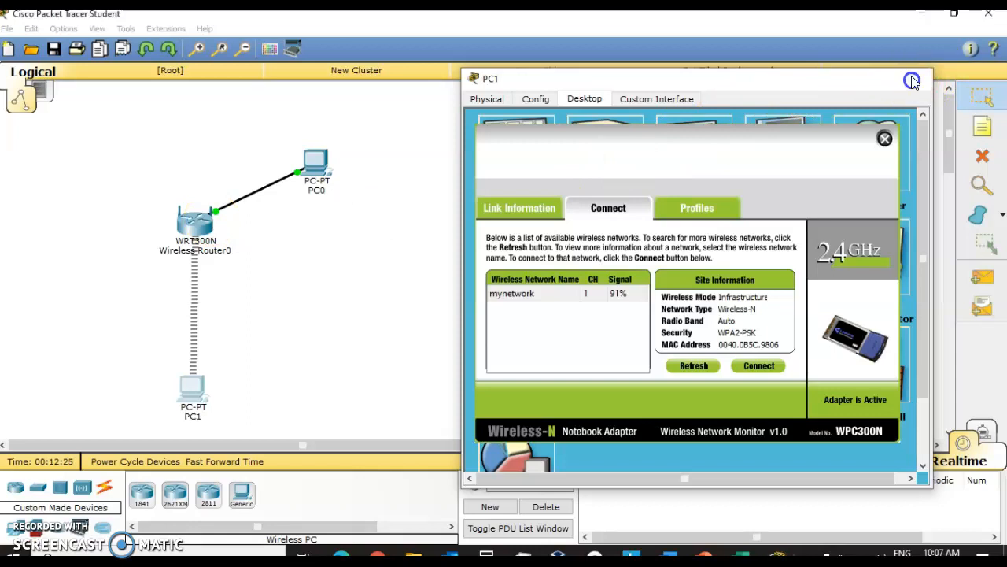